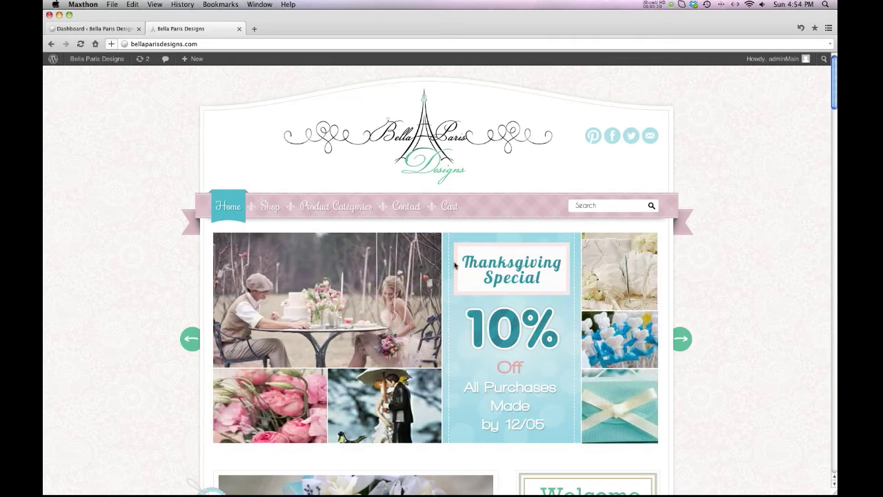
# Examine the sidebar widgets on the live home page, from the Welcome box to My Favorite Posts
pyautogui.scroll(-5, 621, 262)
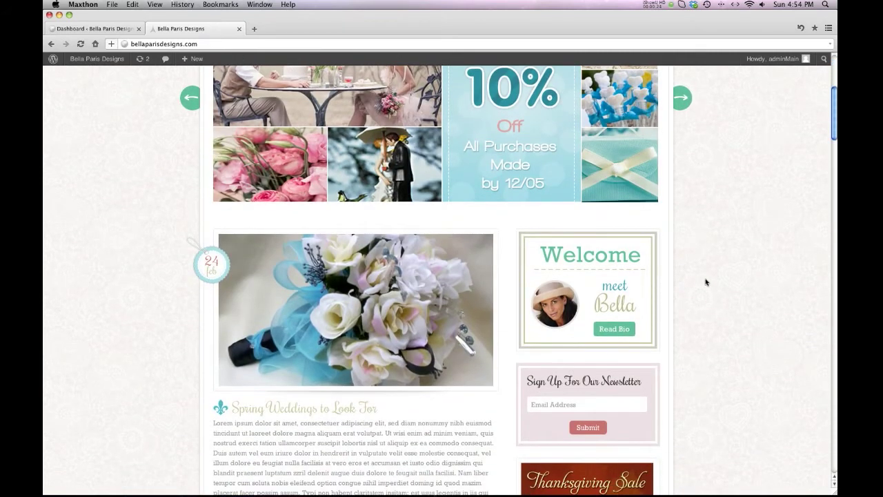
pyautogui.scroll(-10, 585, 262)
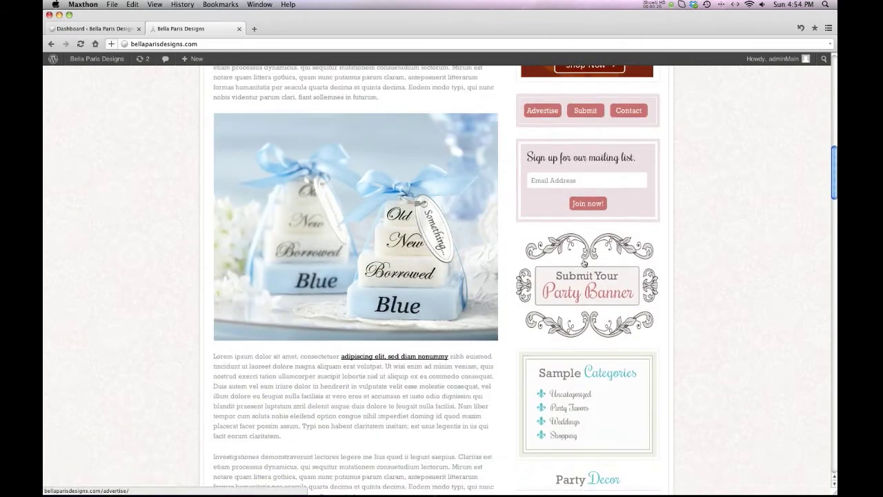
pyautogui.scroll(-4, 584, 262)
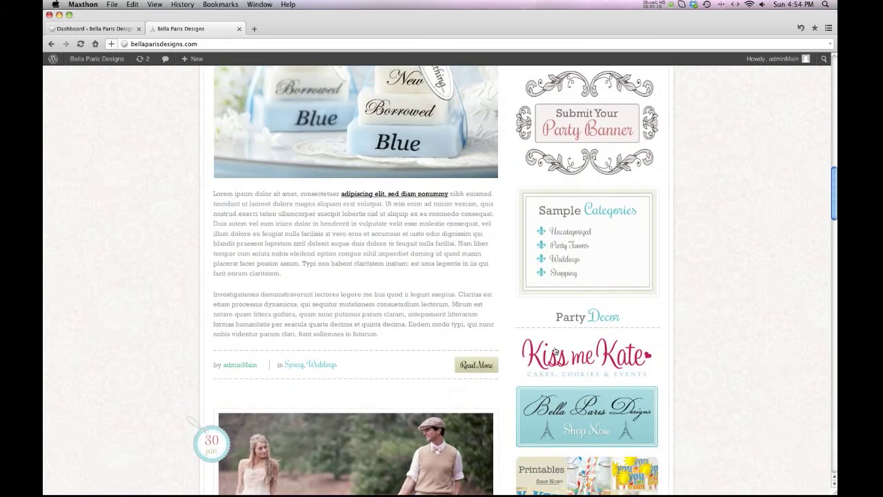
pyautogui.scroll(-10, 545, 354)
pyautogui.scroll(1, 567, 321)
pyautogui.scroll(-3, 572, 314)
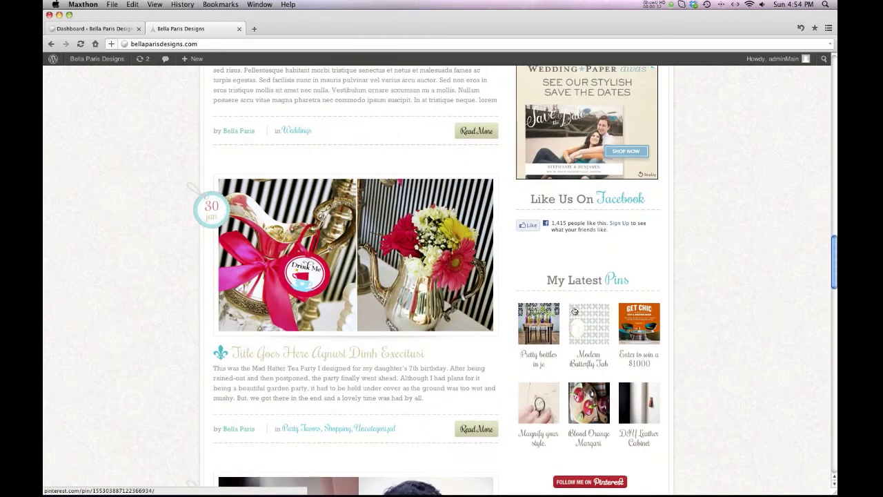
pyautogui.scroll(-7, 574, 312)
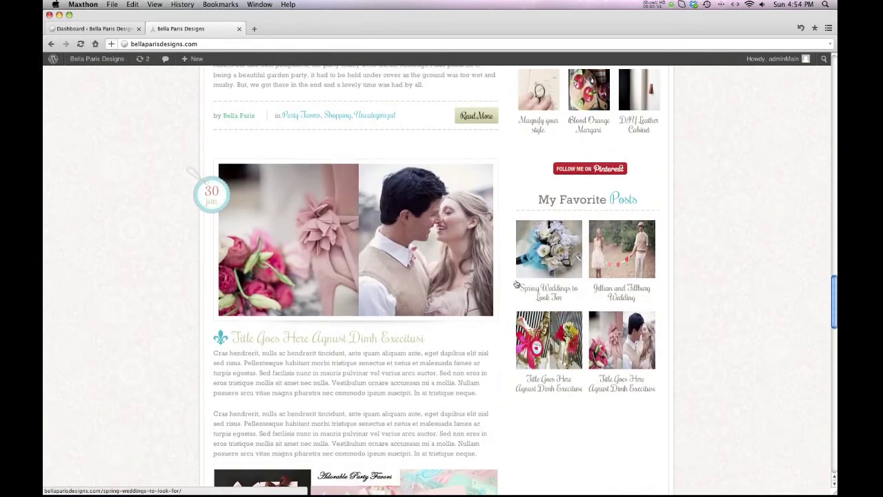
pyautogui.scroll(8, 590, 311)
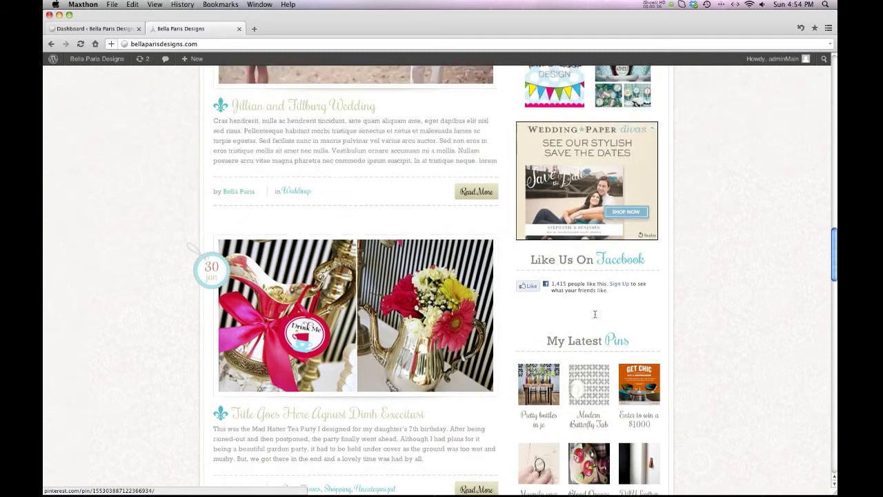
pyautogui.scroll(15, 595, 314)
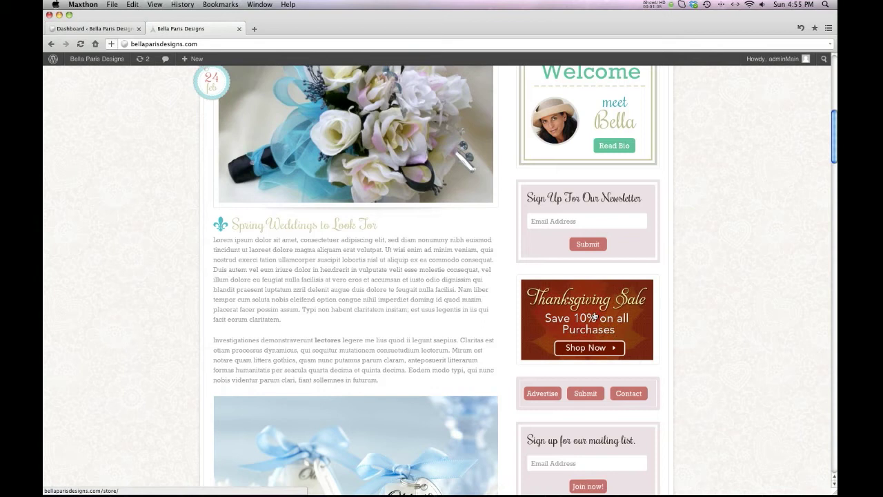
pyautogui.scroll(10, 593, 316)
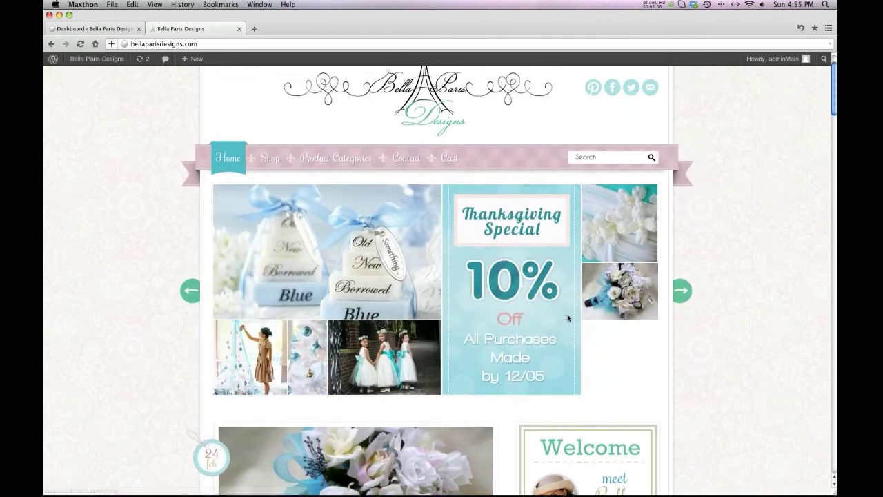
# Open the Widgets management page in the site's WordPress dashboard
pyautogui.click(99, 29)
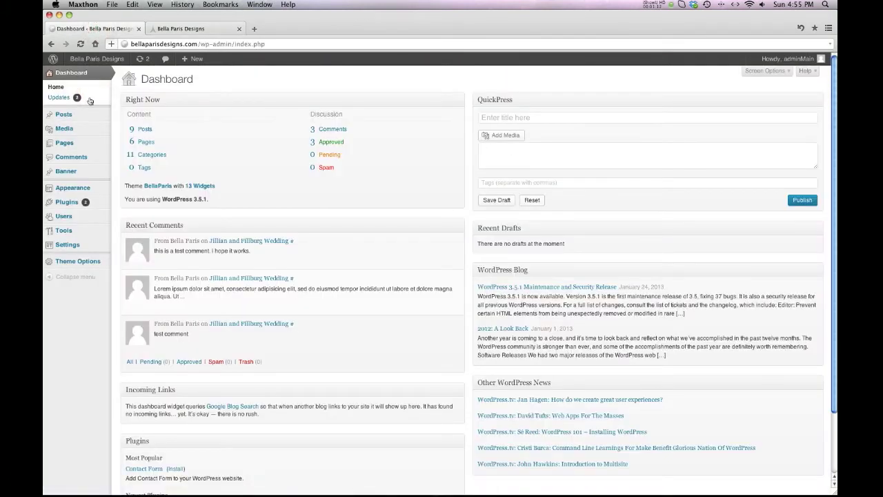
pyautogui.moveTo(65, 189)
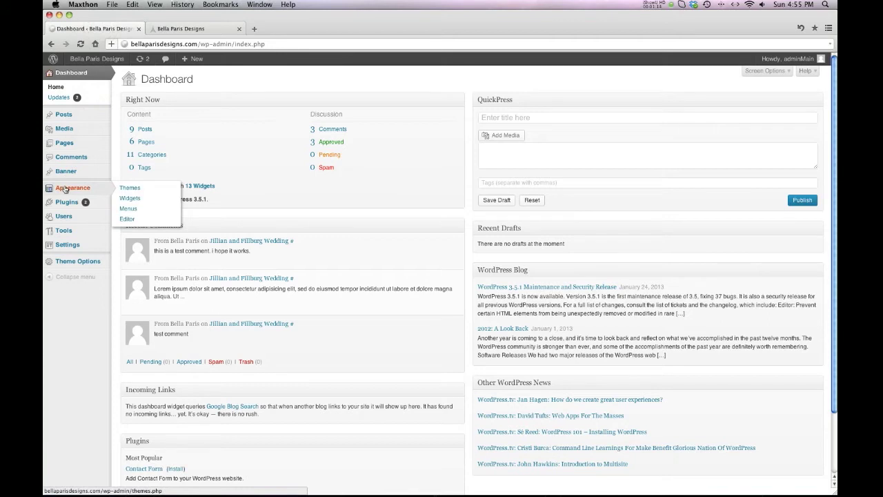
pyautogui.click(129, 198)
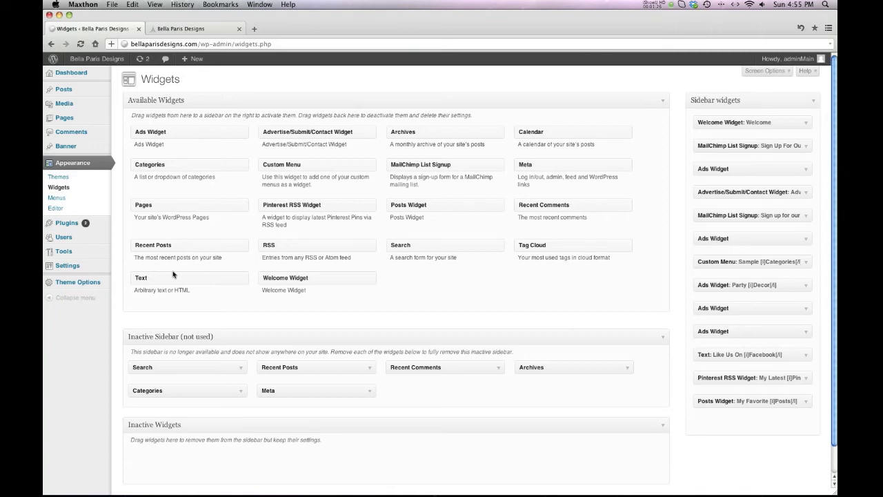
pyautogui.scroll(-1, 756, 205)
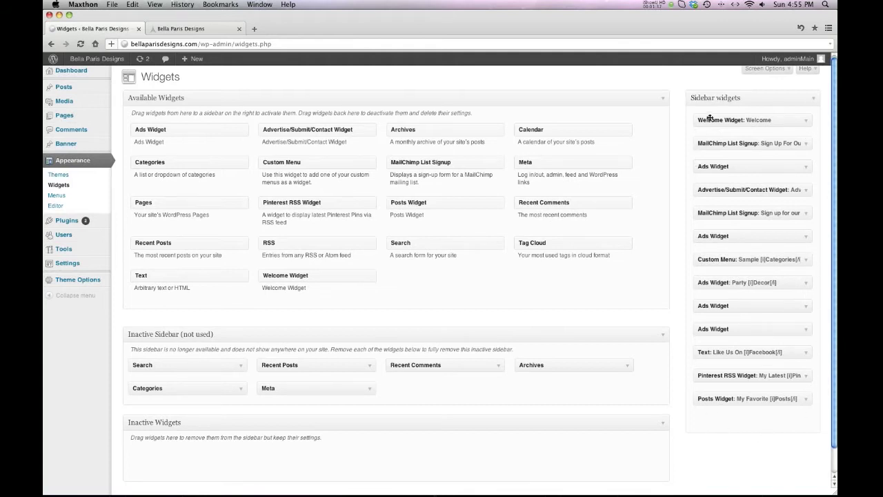
# Compare the sidebar on the live home page with the list of active sidebar widgets
pyautogui.click(176, 28)
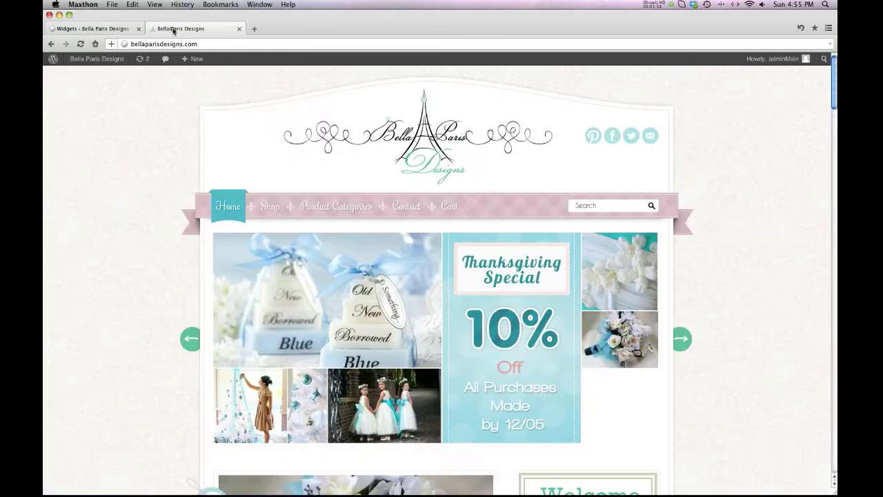
pyautogui.scroll(-10, 591, 449)
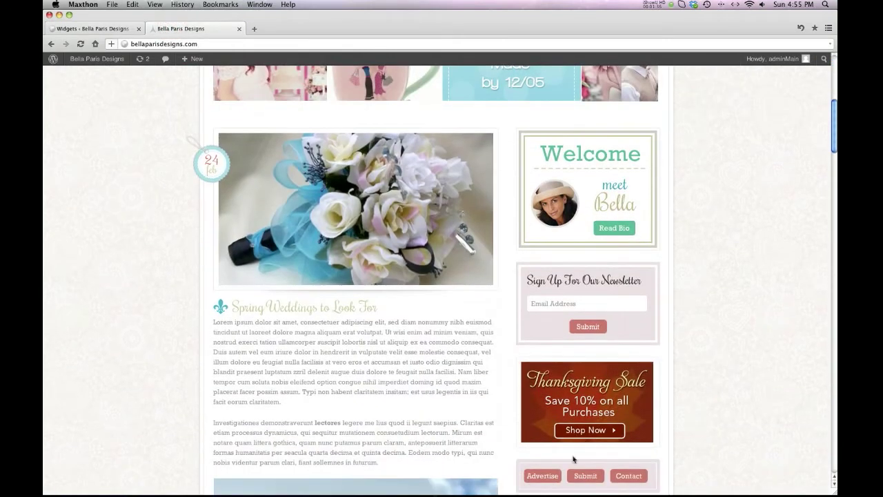
pyautogui.click(112, 29)
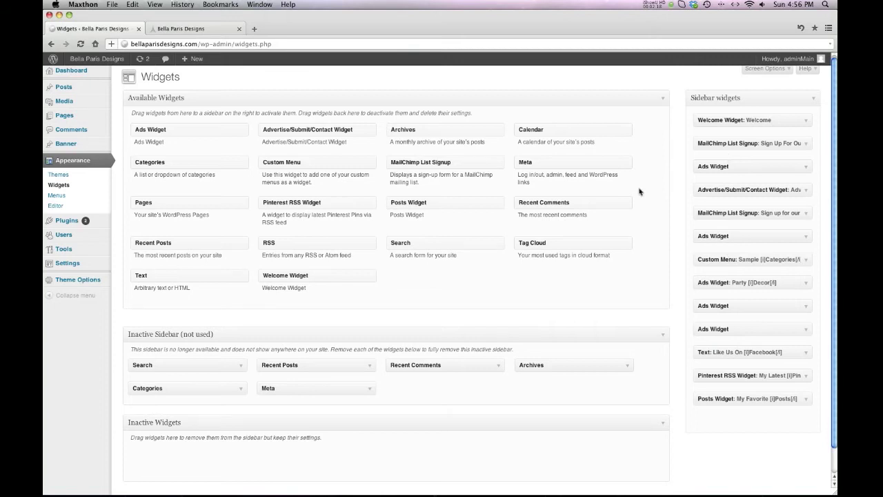
# Add a Tag Cloud widget at the end of the sidebar, title it Tags, and save it
pyautogui.moveTo(560, 243); pyautogui.dragTo(731, 426)
pyautogui.scroll(-2, 728, 420)
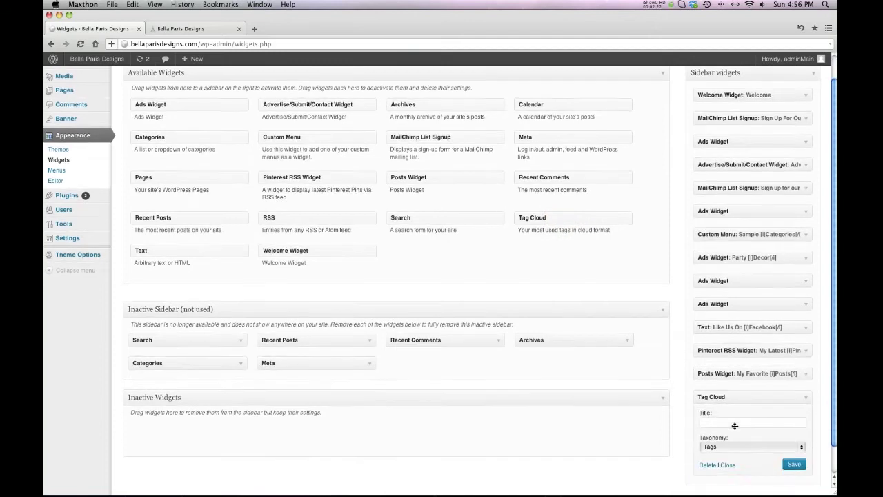
pyautogui.click(718, 393)
pyautogui.write('Tags')
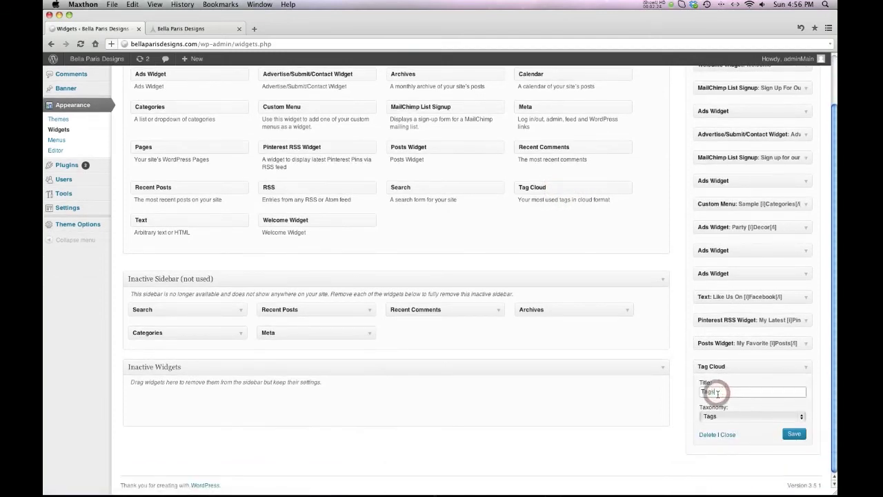
pyautogui.click(795, 433)
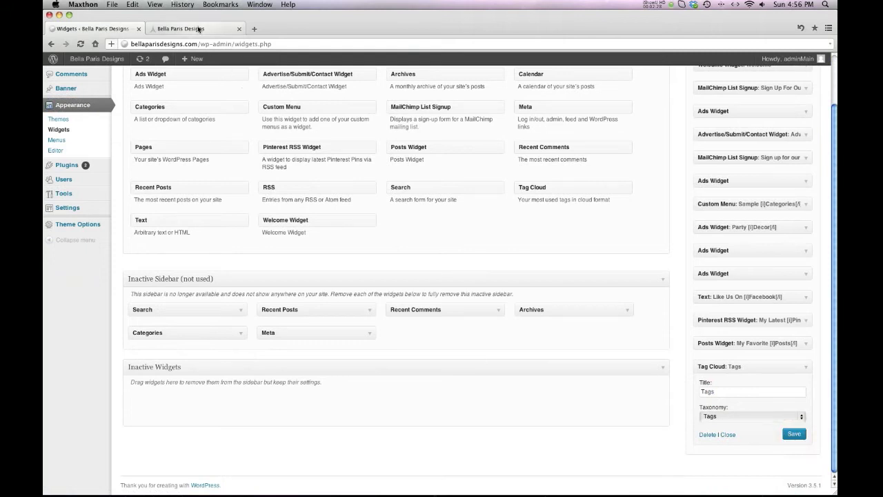
# Reload the live home page and look for the new widget at the end of its sidebar
pyautogui.click(196, 28)
pyautogui.click(80, 44)
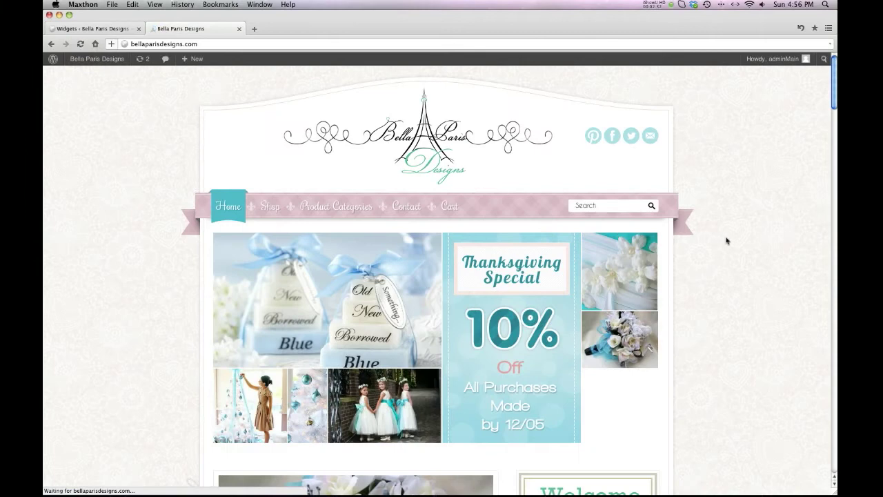
pyautogui.scroll(-12, 724, 241)
pyautogui.scroll(-15, 717, 242)
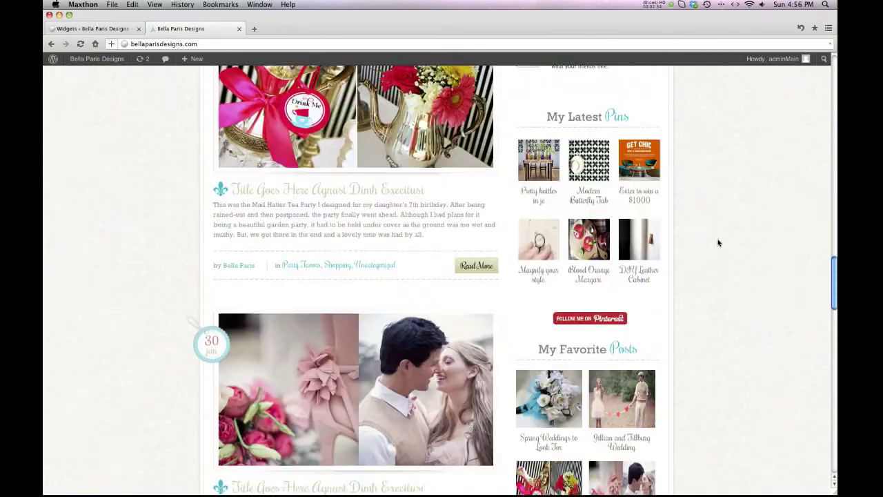
pyautogui.click(565, 249)
# Delete the Tag Cloud widget from the sidebar
pyautogui.click(105, 31)
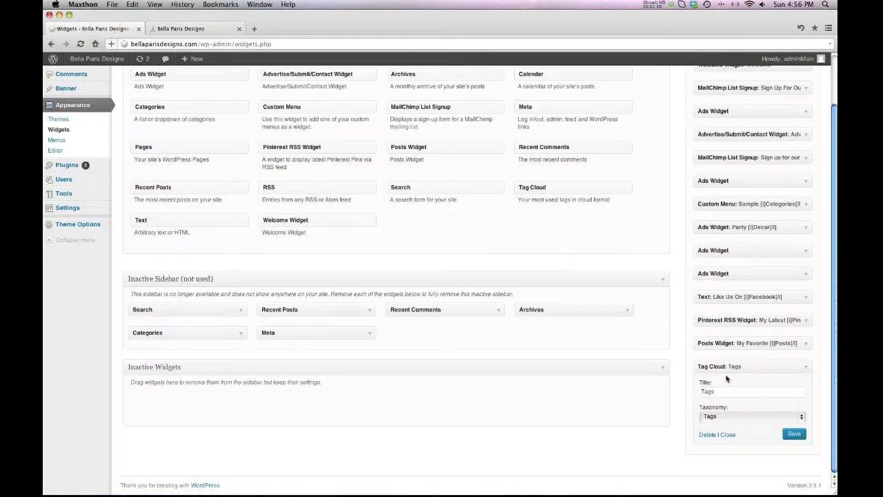
pyautogui.click(663, 445)
pyautogui.click(708, 434)
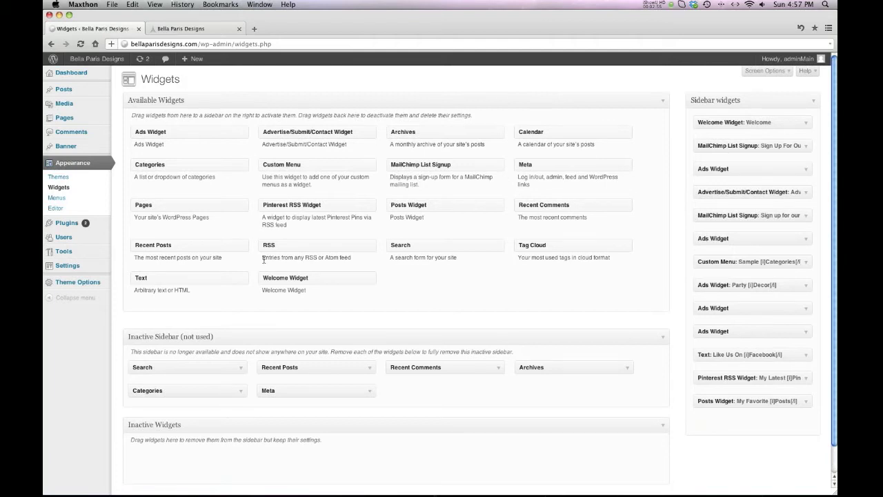
# Expand the Welcome widget's settings and compare its title and page with the Welcome box on the live site
pyautogui.click(805, 123)
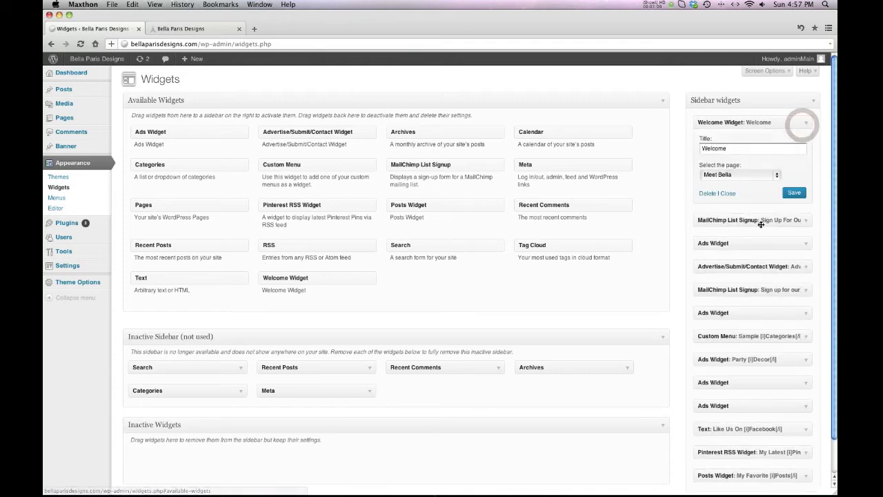
pyautogui.doubleClick(723, 148)
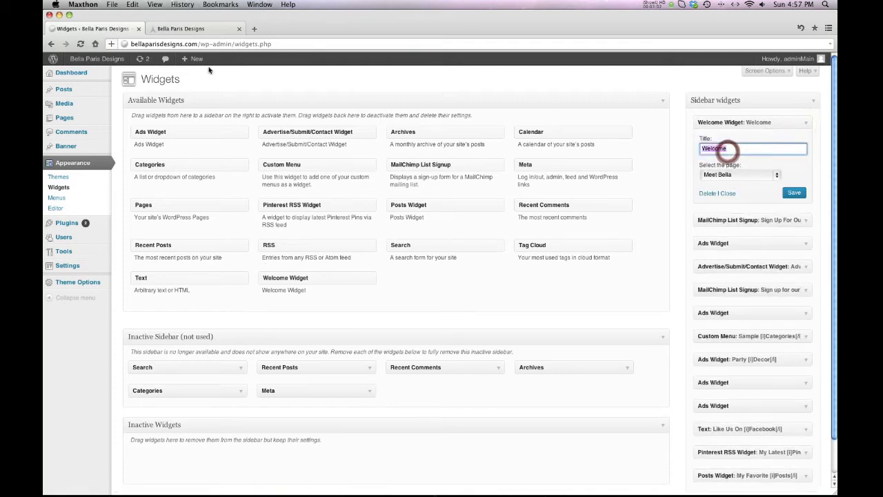
pyautogui.click(198, 30)
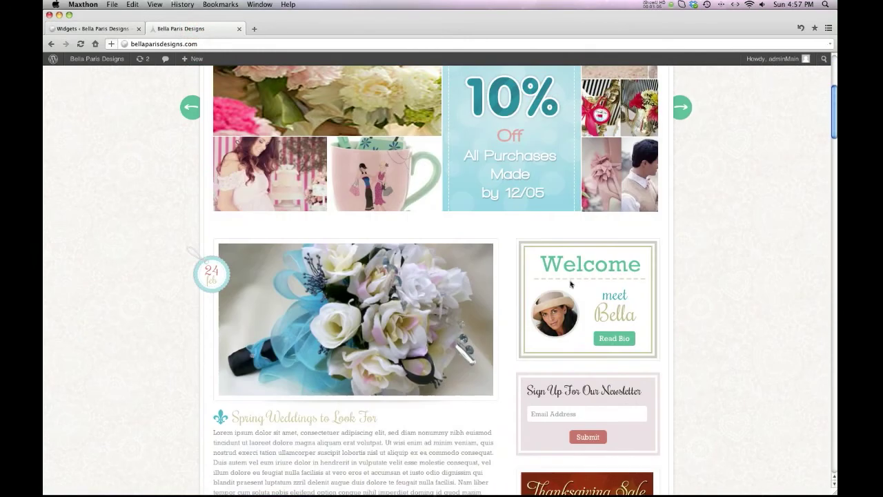
pyautogui.doubleClick(571, 264)
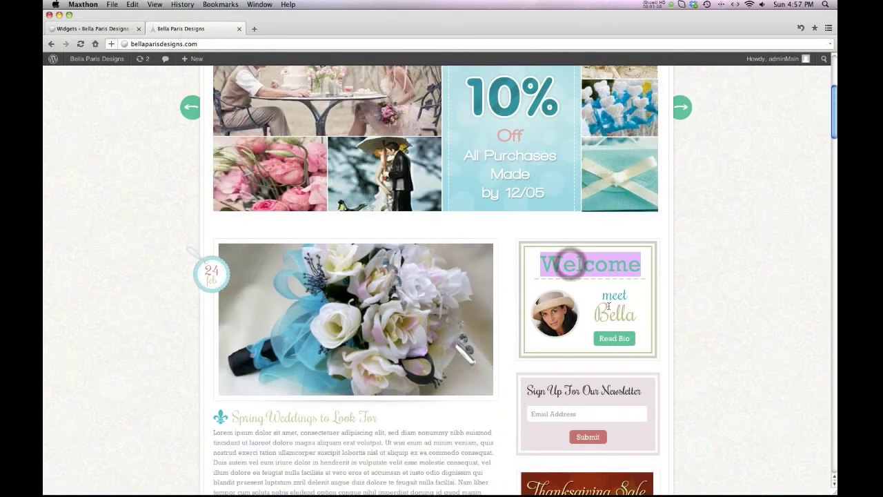
pyautogui.moveTo(602, 290); pyautogui.dragTo(614, 301)
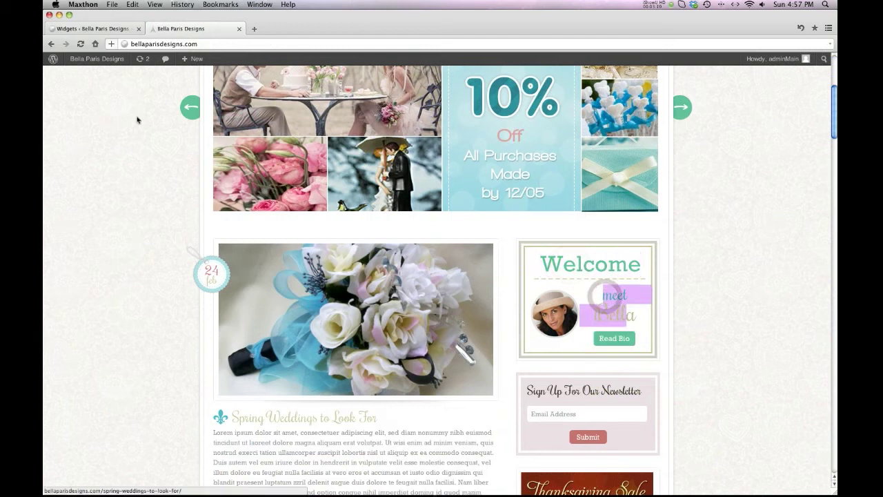
pyautogui.click(106, 33)
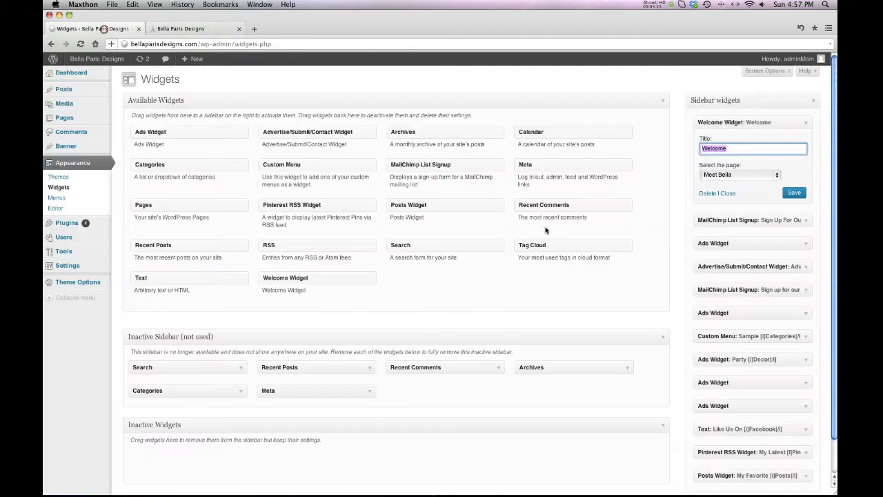
# Set the Welcome widget's linked page to Meet Gabby and save it
pyautogui.click(763, 175)
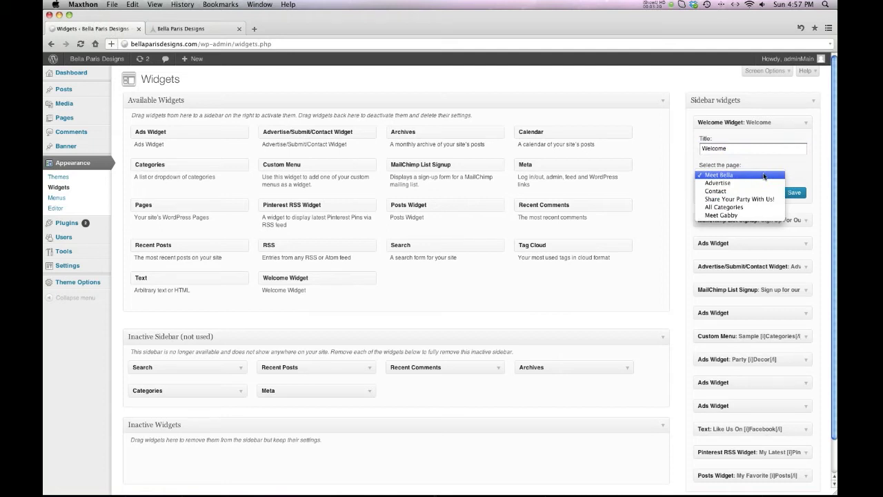
pyautogui.click(728, 216)
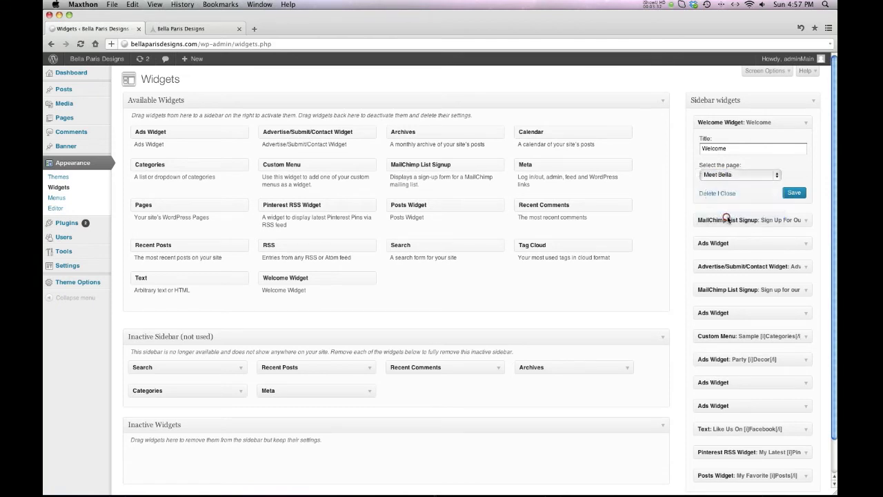
pyautogui.click(792, 194)
# Reload the live home page, follow the Welcome box's Read Bio link to check the linked page, and return to the widget settings
pyautogui.click(188, 28)
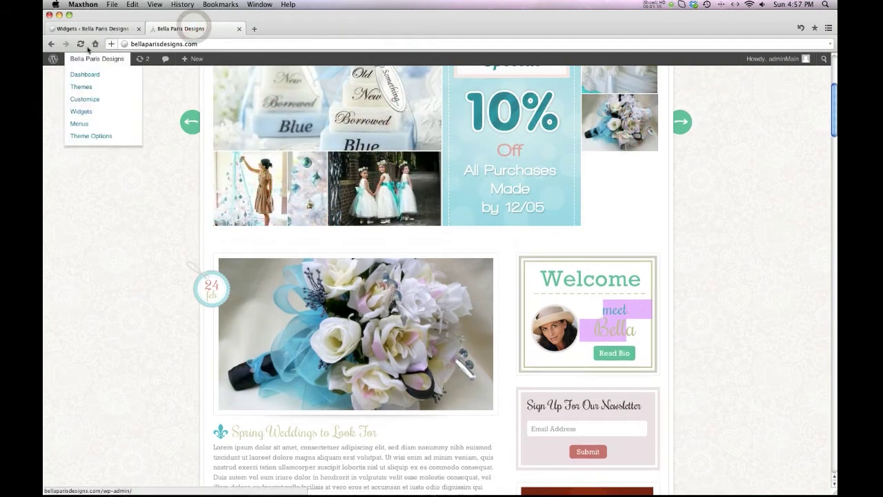
pyautogui.click(80, 43)
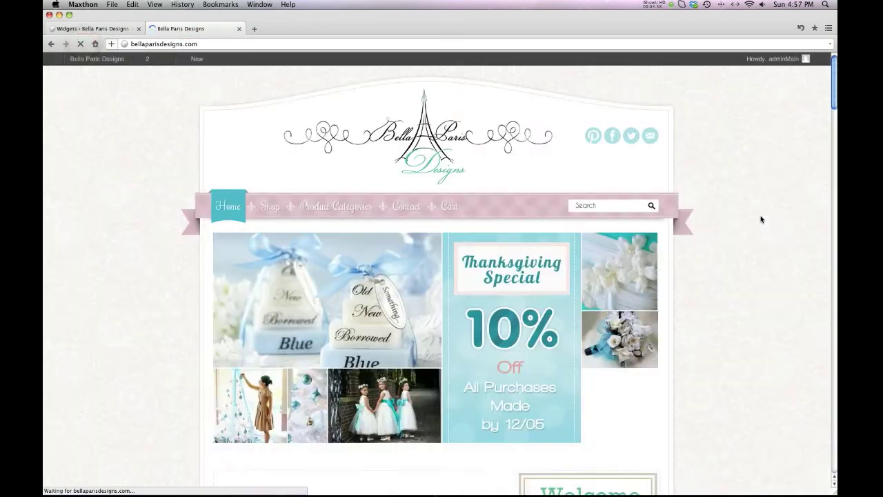
pyautogui.scroll(-6, 763, 219)
pyautogui.scroll(1, 762, 219)
pyautogui.click(613, 221)
pyautogui.scroll(-5, 632, 204)
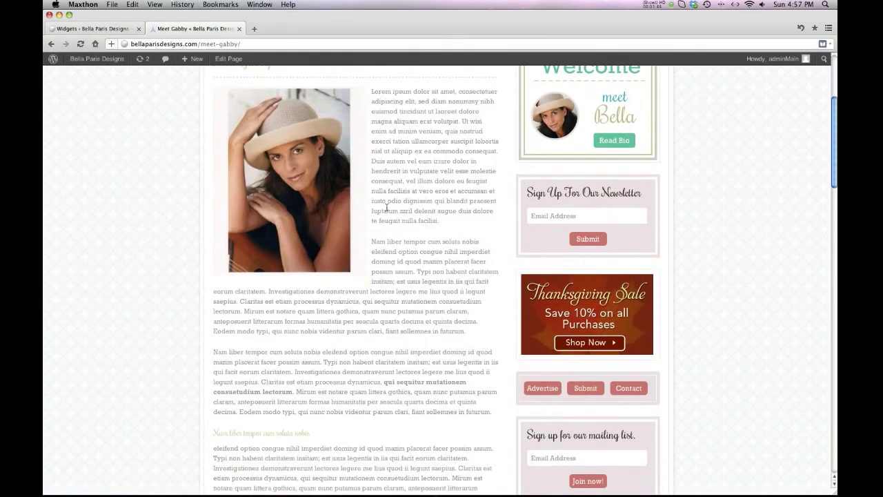
pyautogui.scroll(-5, 387, 207)
pyautogui.scroll(3, 414, 217)
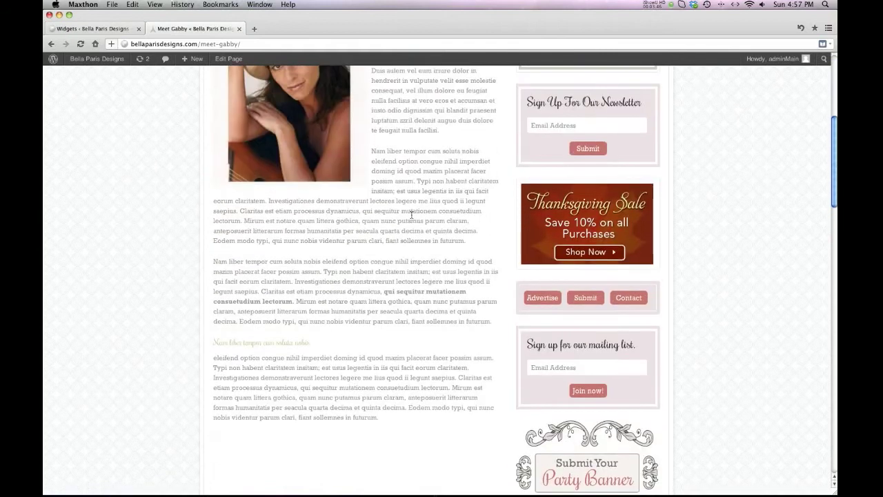
pyautogui.click(90, 28)
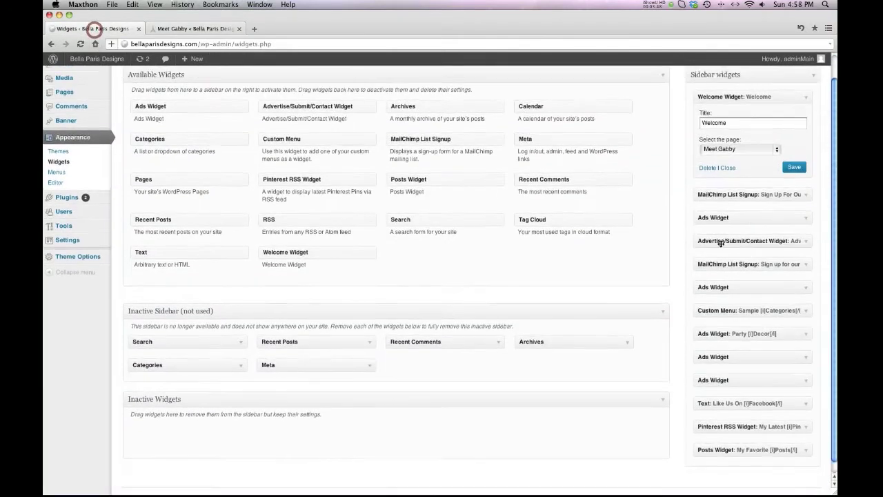
# Set the Welcome widget's linked page to Meet Bella and save the widget
pyautogui.click(772, 172)
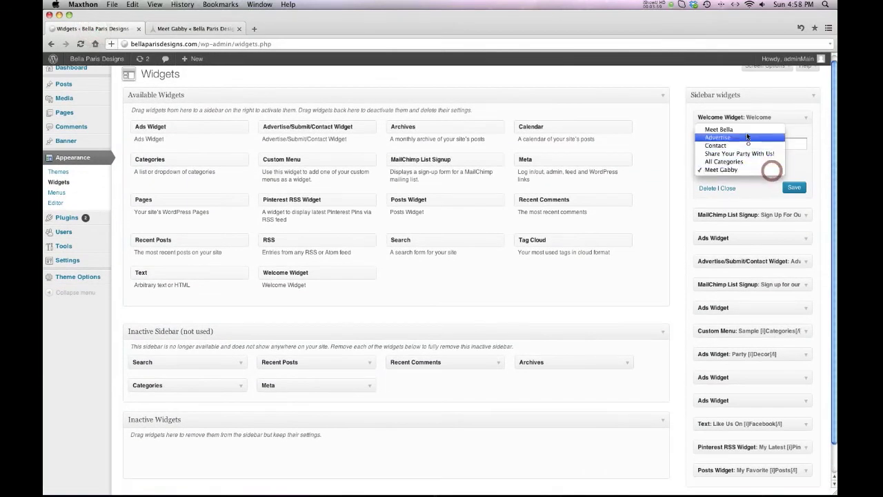
pyautogui.click(748, 140)
pyautogui.click(794, 187)
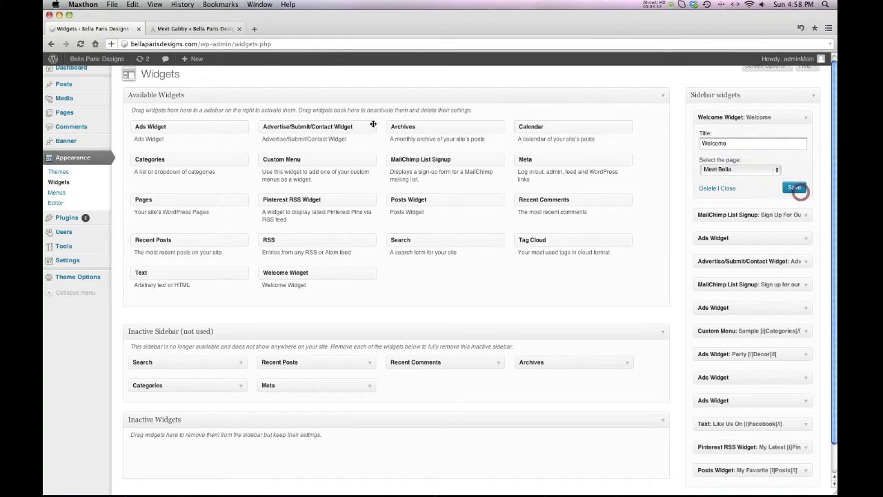
# Go back to the live home page and follow the Welcome box's Read Bio link
pyautogui.click(192, 29)
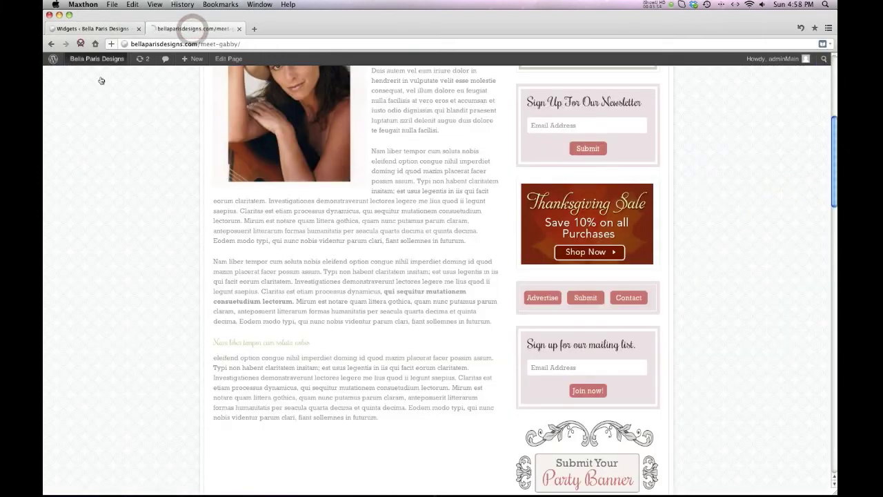
pyautogui.click(80, 43)
pyautogui.click(50, 44)
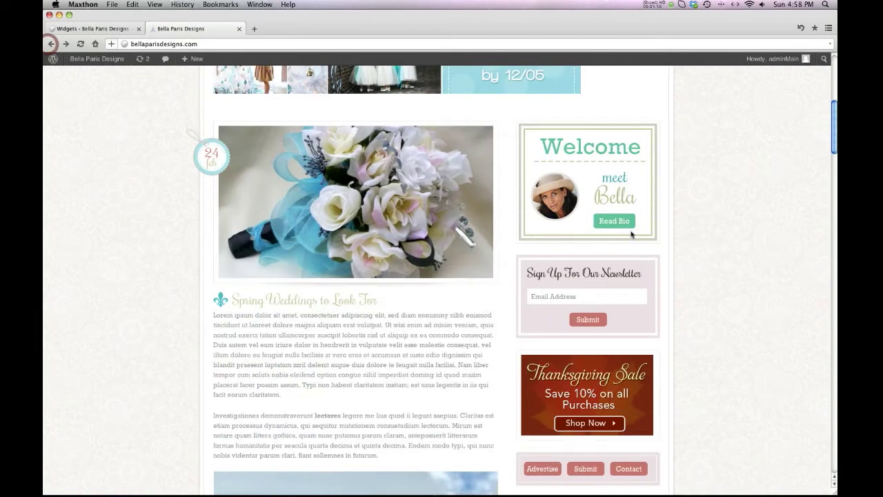
pyautogui.click(615, 221)
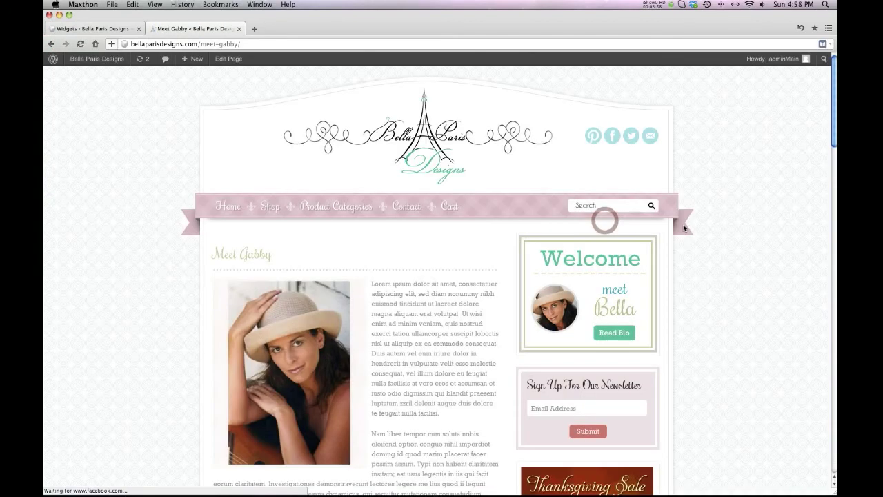
# Return to the home page, reload it, and follow Read Bio again to look over the linked bio page
pyautogui.click(50, 43)
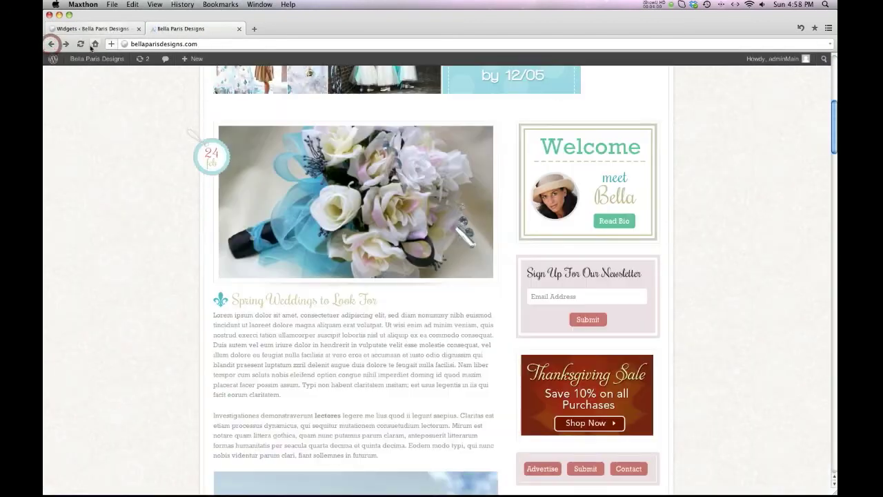
pyautogui.click(80, 44)
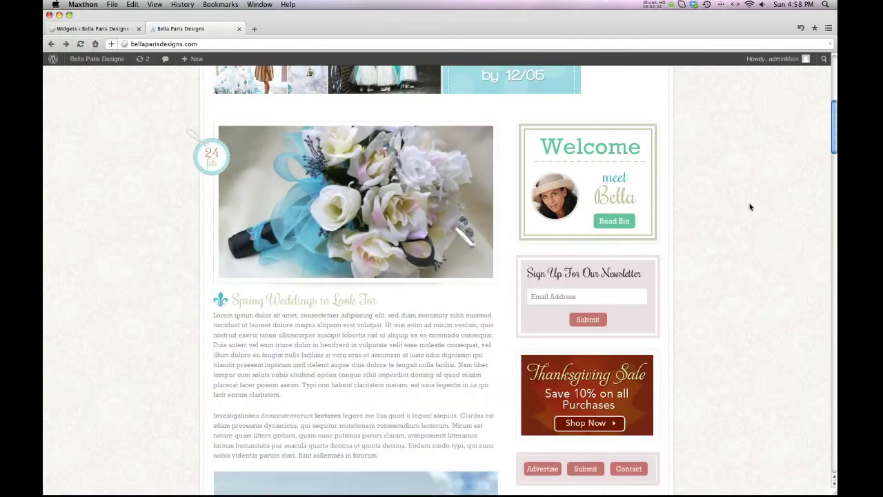
pyautogui.click(614, 221)
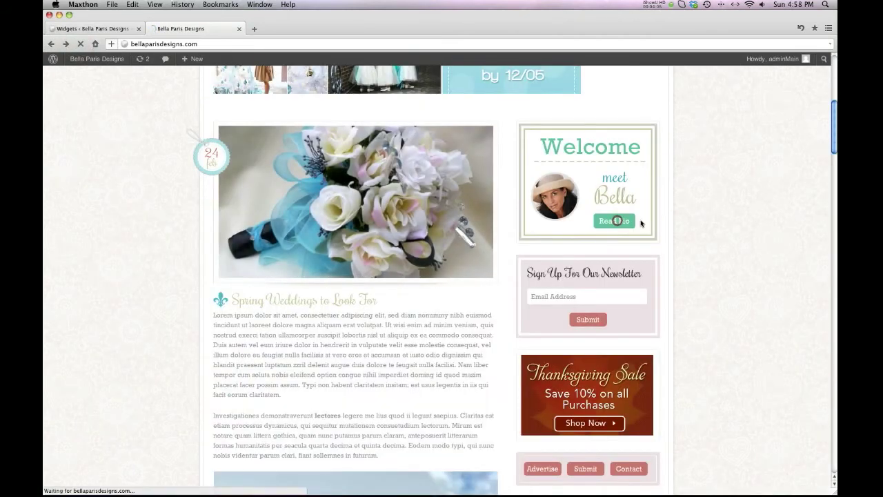
pyautogui.scroll(-3, 542, 216)
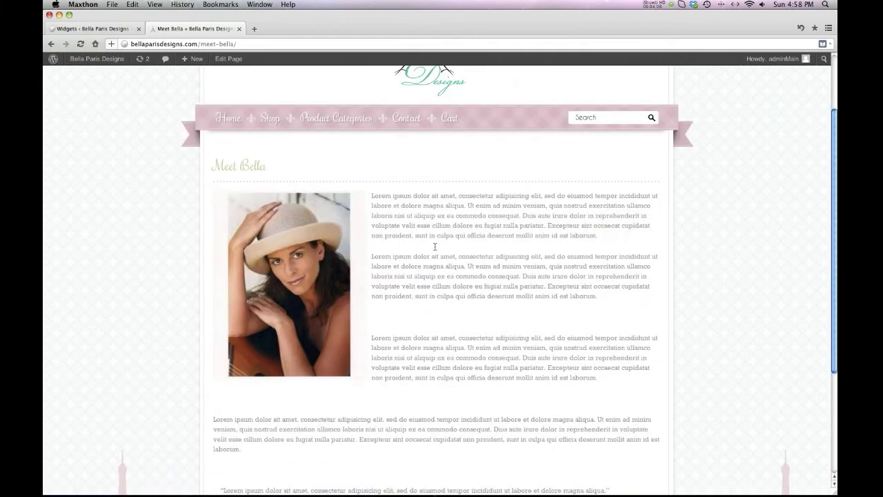
pyautogui.scroll(-2, 451, 271)
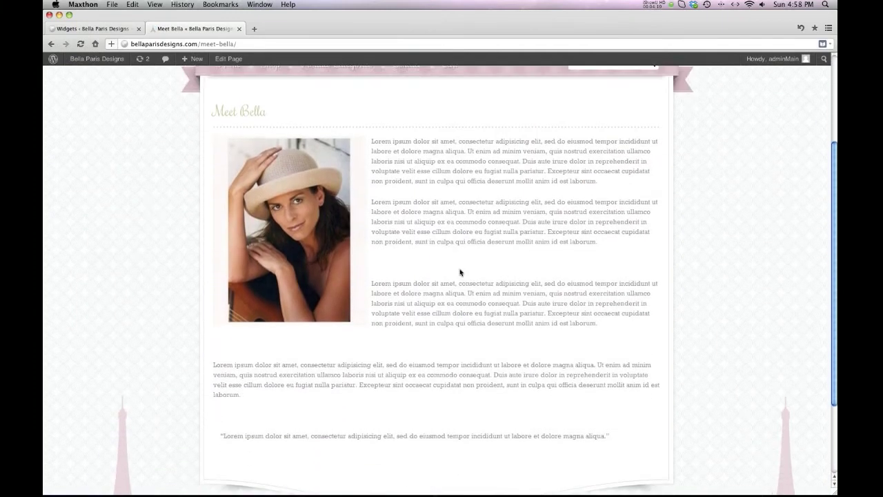
pyautogui.scroll(5, 459, 272)
# Review the site's list of pages in the WordPress admin, and return to the widget settings
pyautogui.click(80, 30)
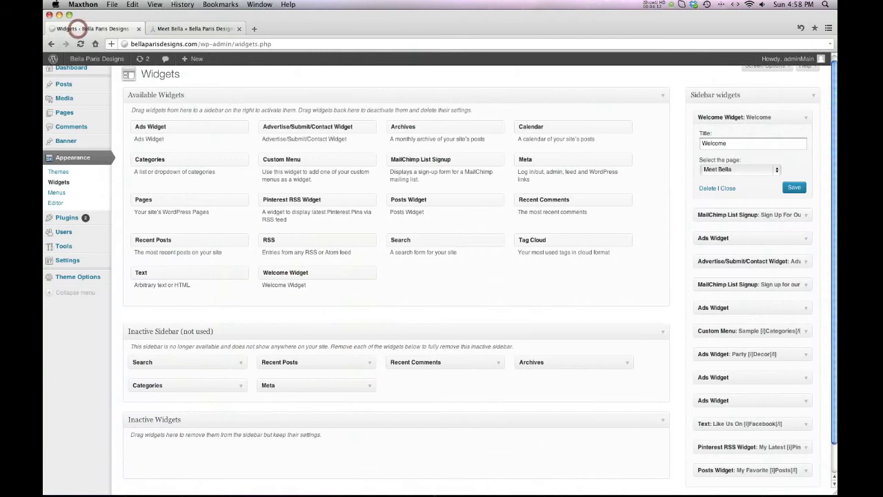
pyautogui.click(75, 119)
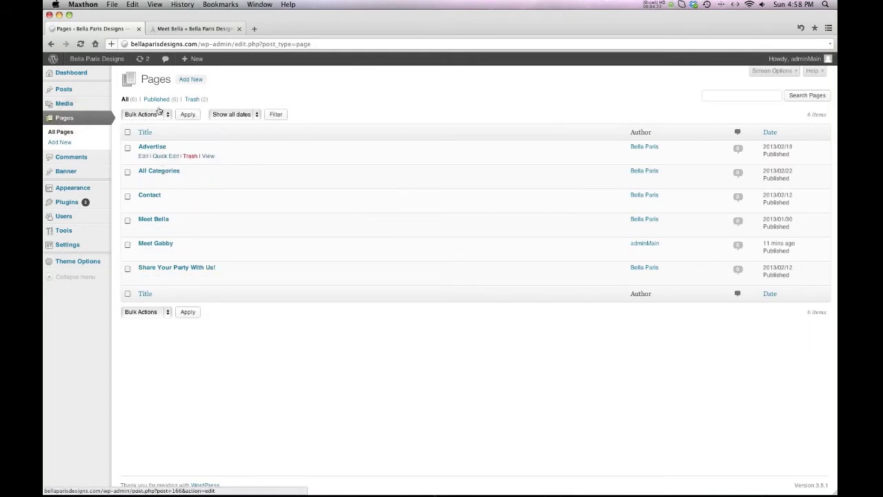
pyautogui.moveTo(86, 194)
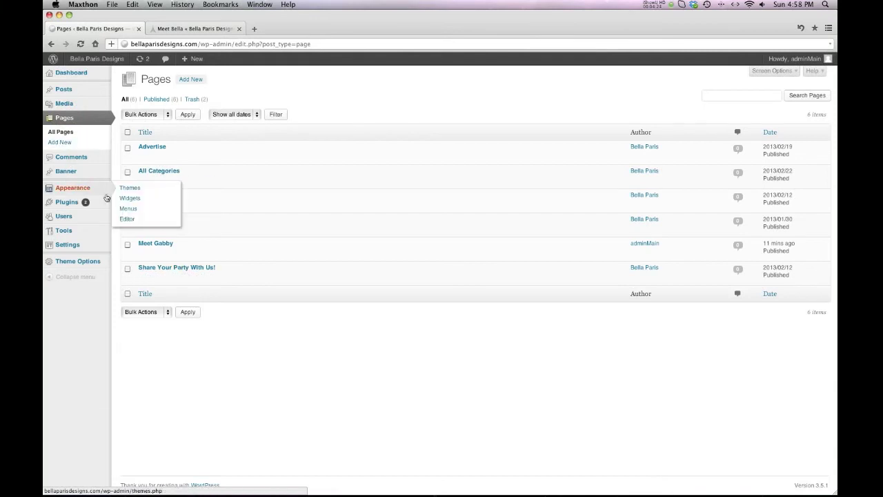
pyautogui.click(127, 198)
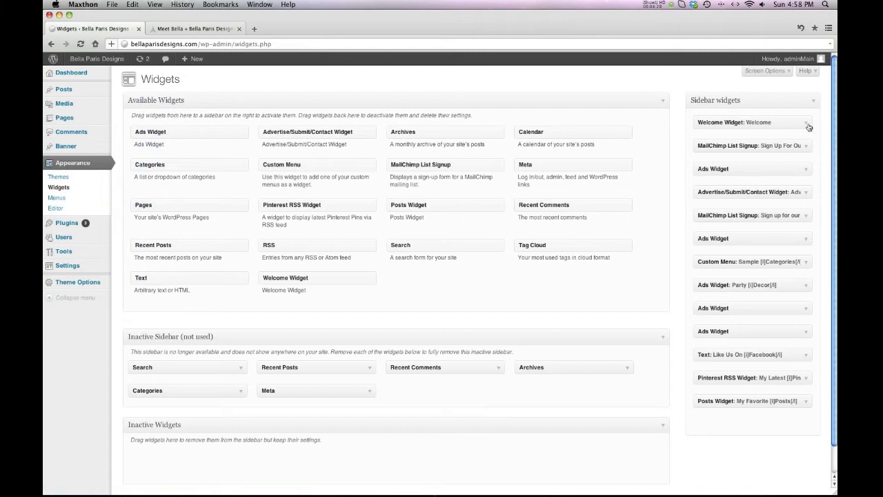
# Expand the Welcome widget, view the pages available for its link, and close the widget without changes
pyautogui.click(809, 125)
pyautogui.click(776, 176)
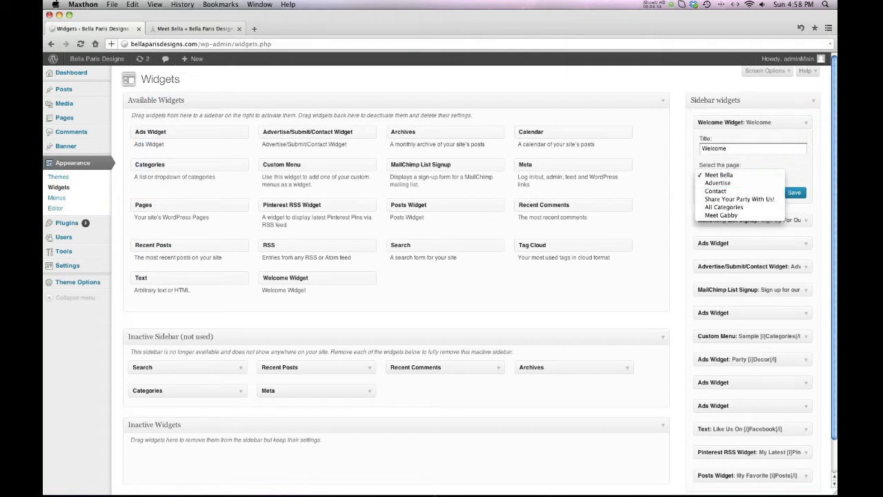
pyautogui.click(792, 163)
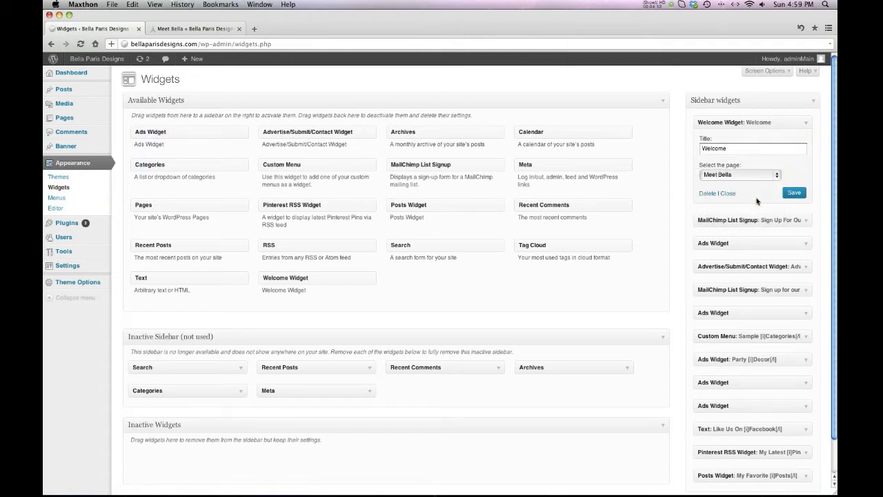
pyautogui.click(727, 194)
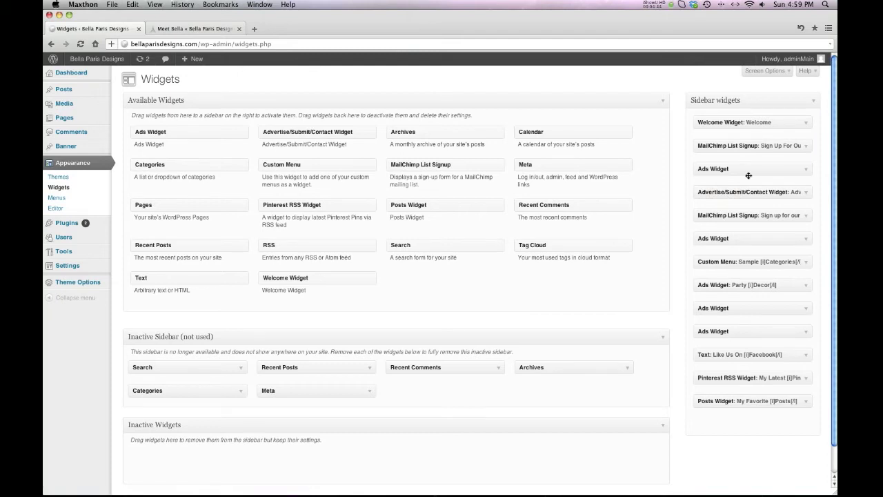
# Open the live home page to view the newsletter sign-up box in its sidebar, and return to the widget settings
pyautogui.click(190, 30)
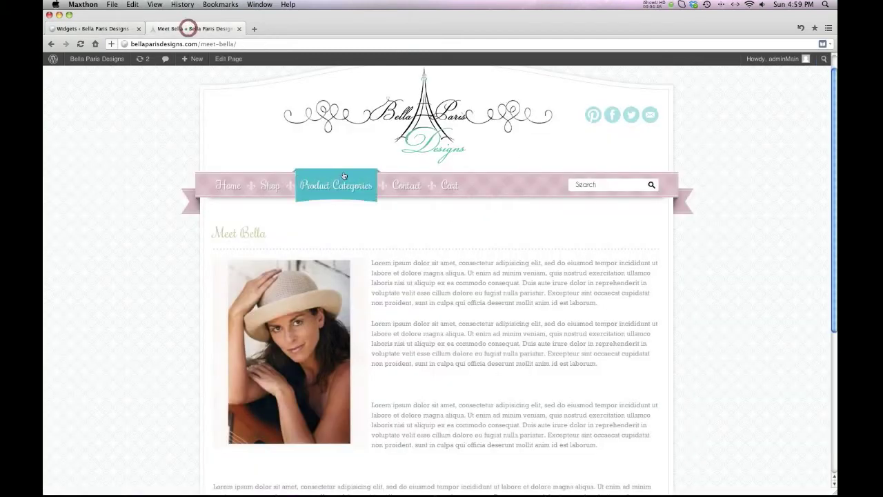
pyautogui.click(382, 133)
pyautogui.scroll(-10, 576, 216)
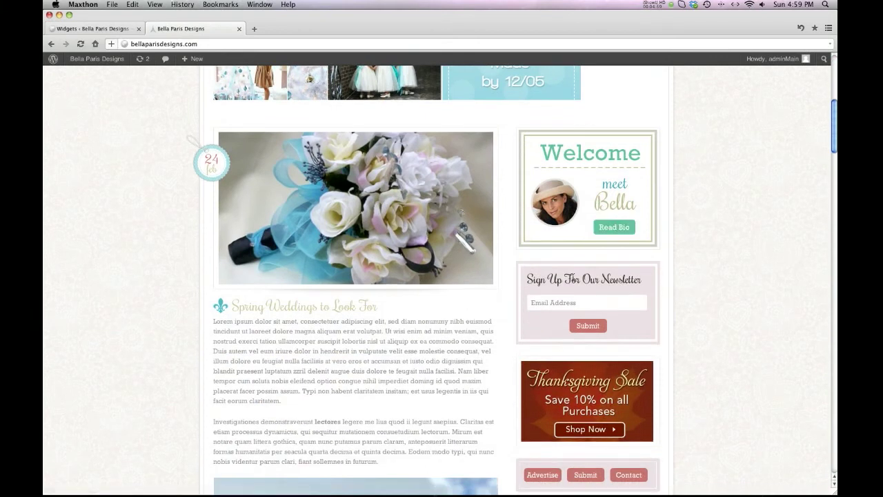
pyautogui.click(103, 29)
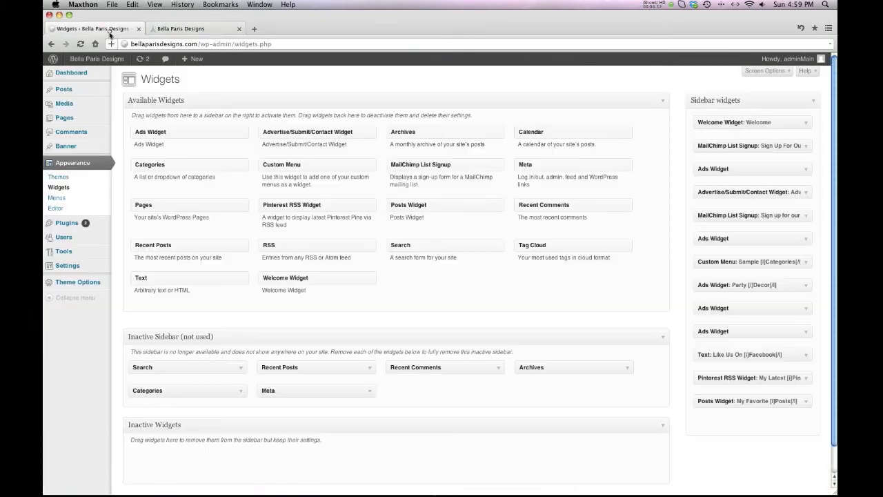
# Expand the Sign Up For Our Newsletter MailChimp widget, review its title, list, personal information and notification settings, and close it
pyautogui.click(805, 145)
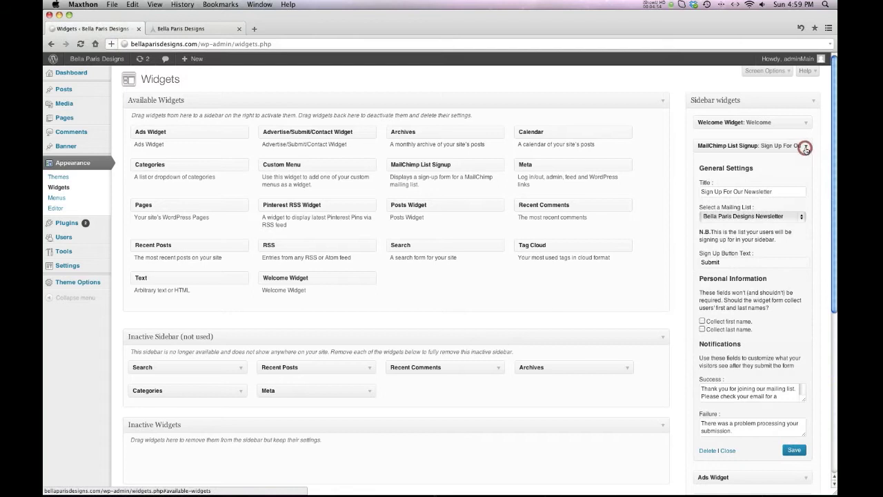
pyautogui.scroll(-1, 772, 290)
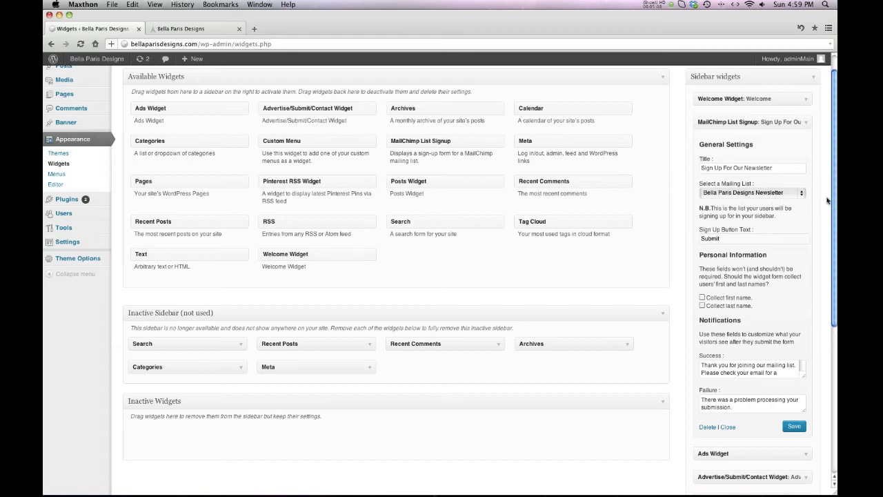
pyautogui.scroll(-1, 758, 276)
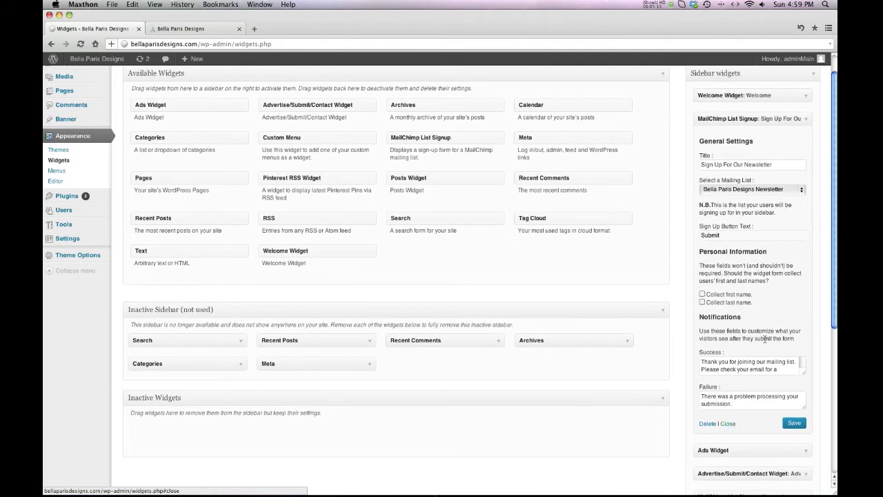
pyautogui.tripleClick(733, 164)
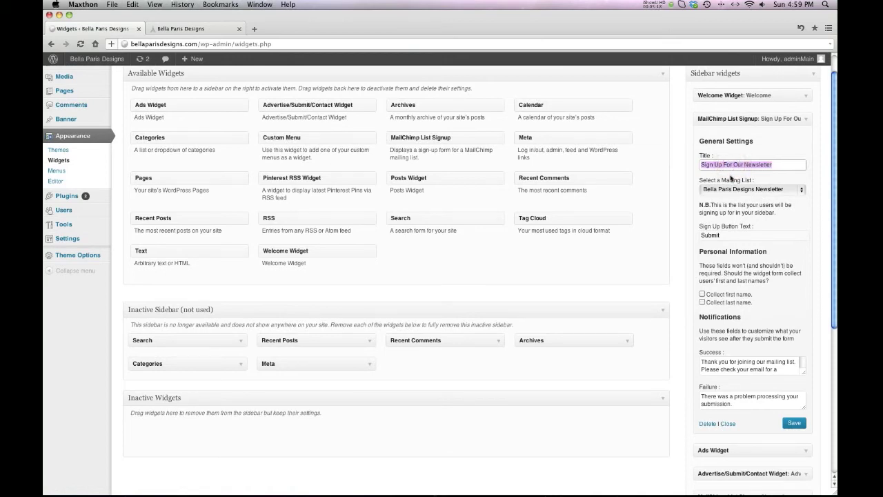
pyautogui.scroll(-1, 731, 178)
pyautogui.click(726, 407)
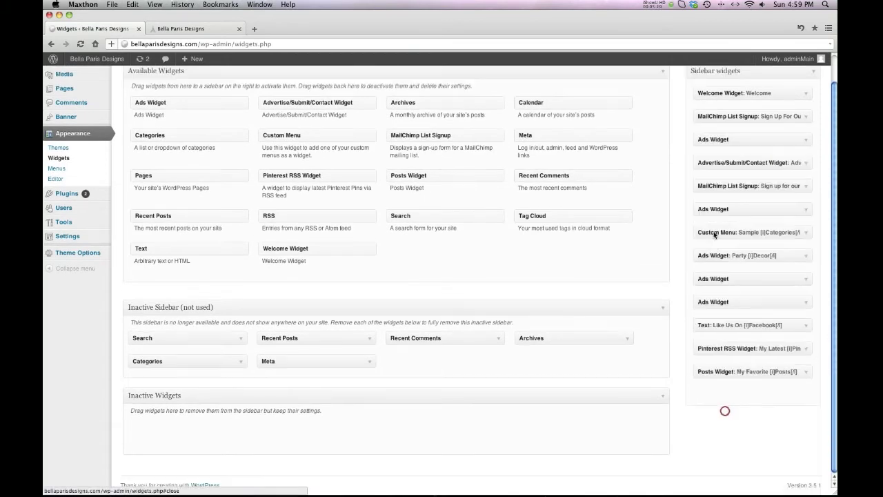
# Expand the first Ads widget, compare it with the live Thanksgiving Sale ad, and open the ad's link in a new tab to check it
pyautogui.click(806, 141)
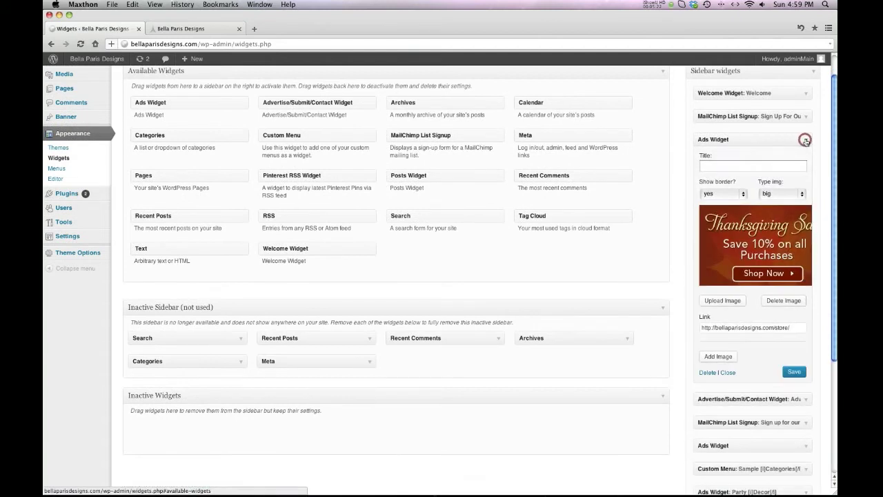
pyautogui.click(210, 28)
pyautogui.scroll(-5, 583, 266)
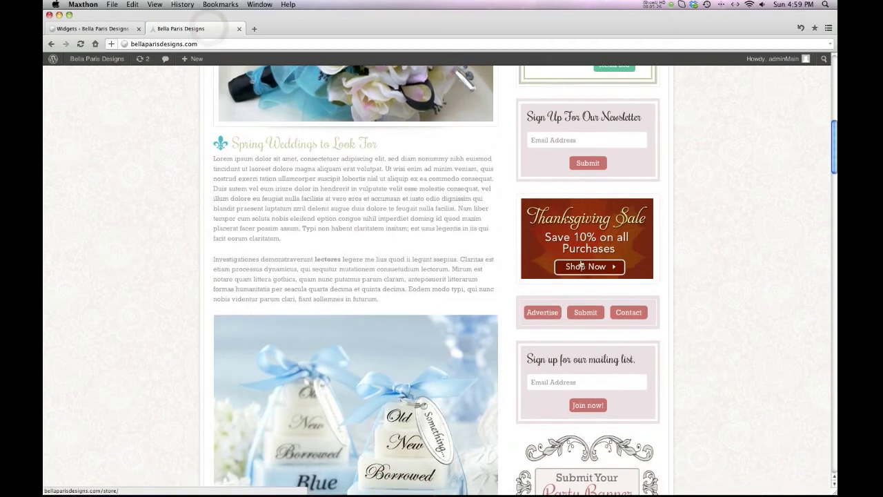
pyautogui.moveTo(607, 256); pyautogui.dragTo(511, 236)
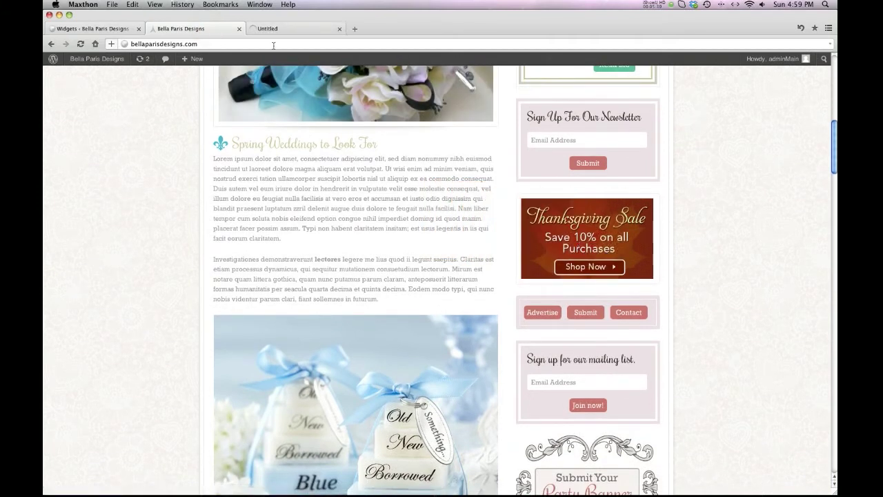
pyautogui.click(335, 28)
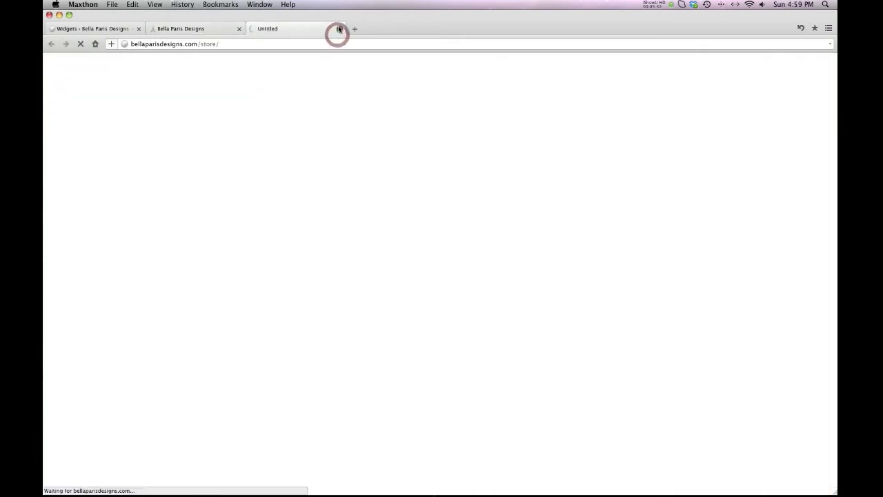
pyautogui.click(339, 28)
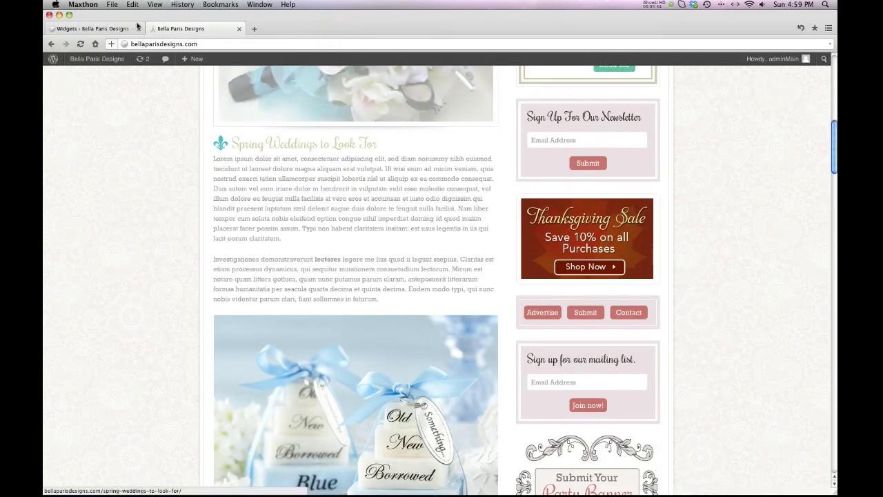
pyautogui.click(113, 28)
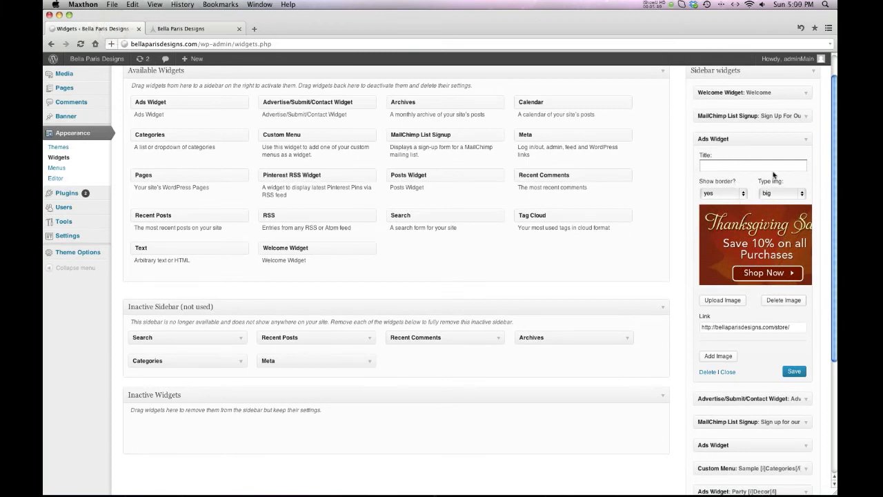
# View the first Ads widget's image type choices and its image upload dialog, leaving both without changes
pyautogui.click(804, 194)
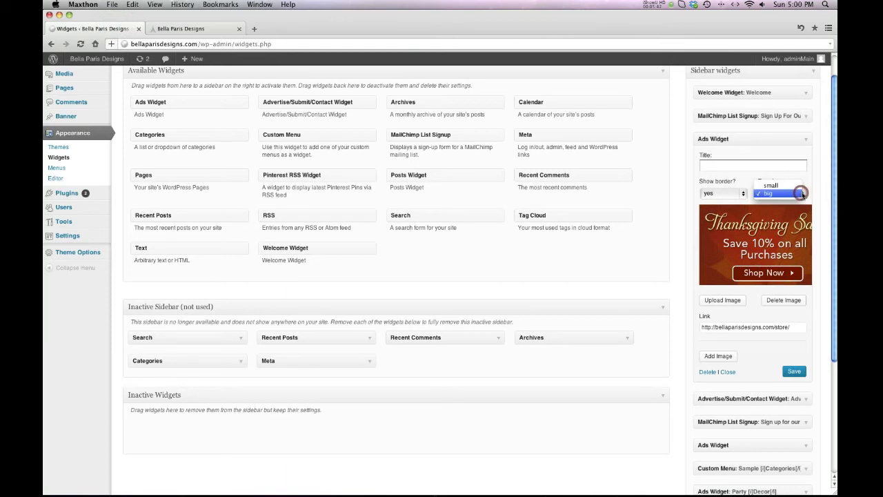
pyautogui.click(801, 194)
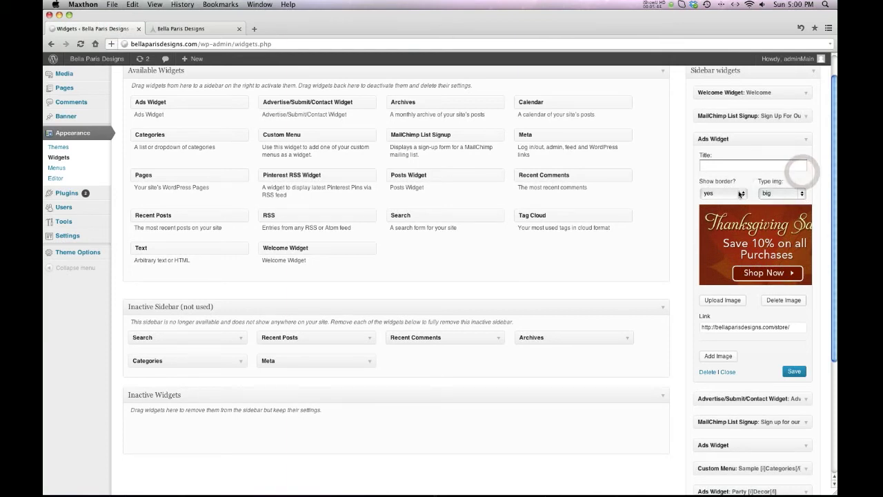
pyautogui.scroll(-3, 763, 318)
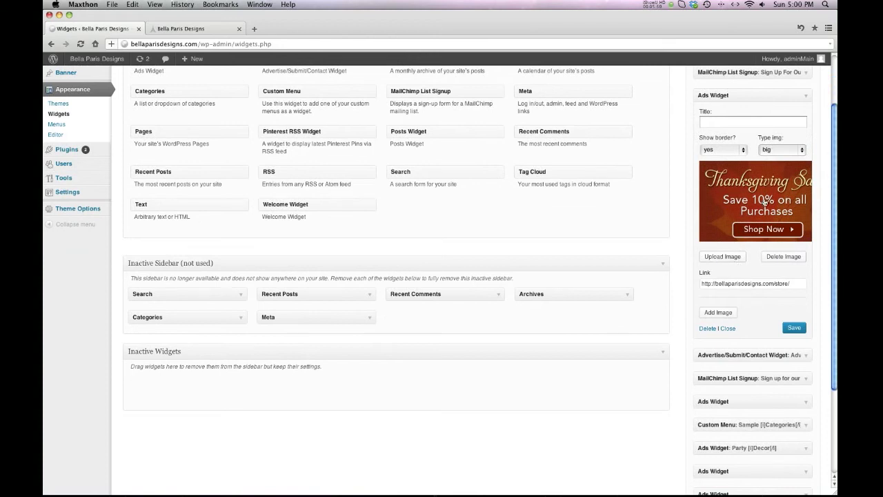
pyautogui.click(715, 259)
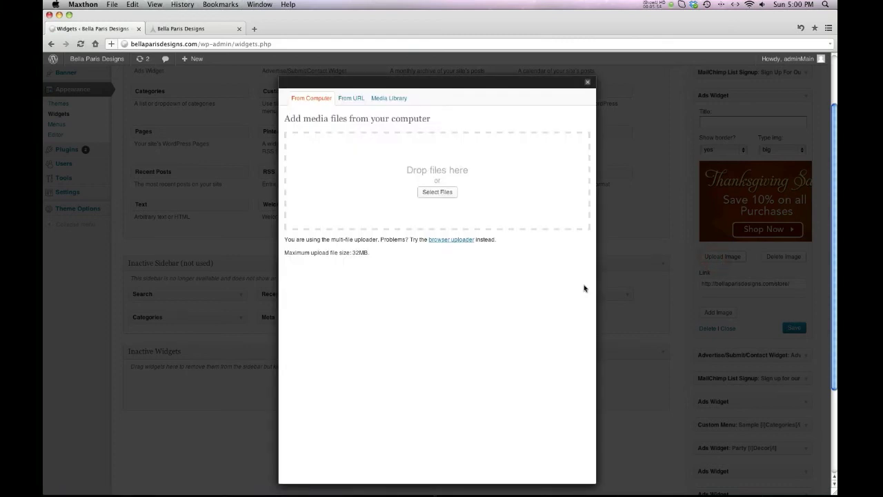
pyautogui.click(587, 82)
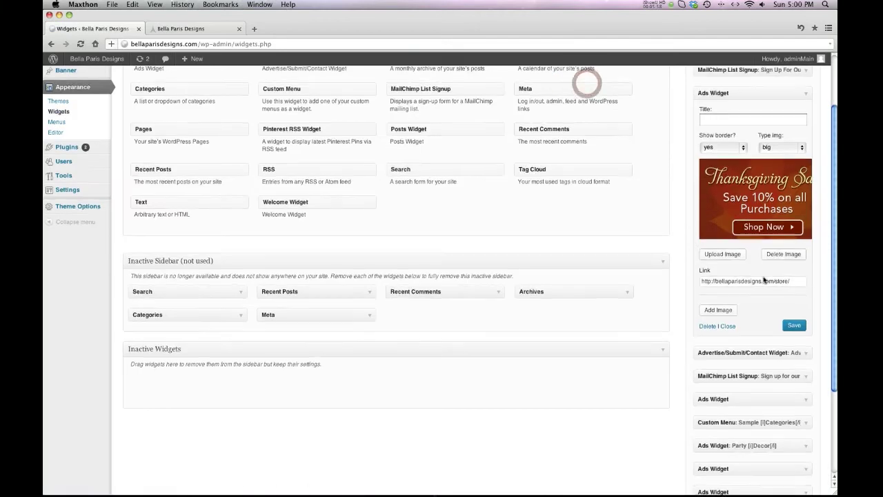
# Compare the Ads widget's store link with the store page on the live site, and close the widget without changes
pyautogui.scroll(-1, 764, 279)
pyautogui.tripleClick(733, 246)
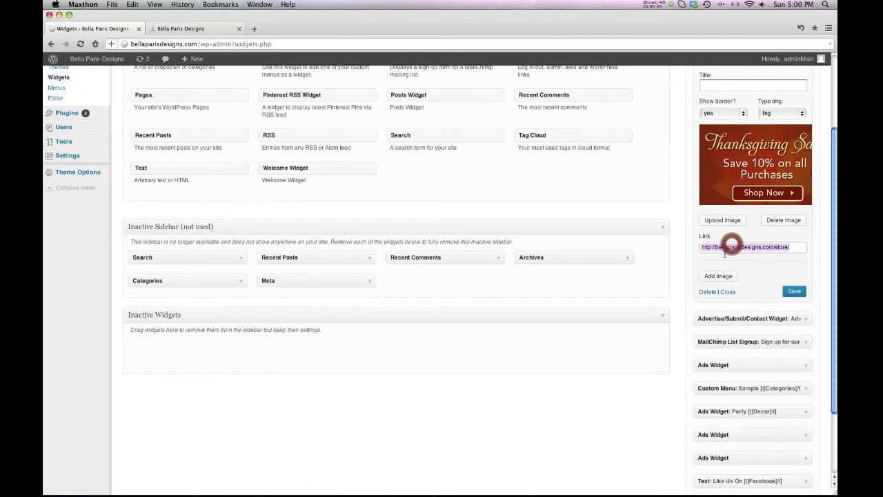
pyautogui.click(201, 31)
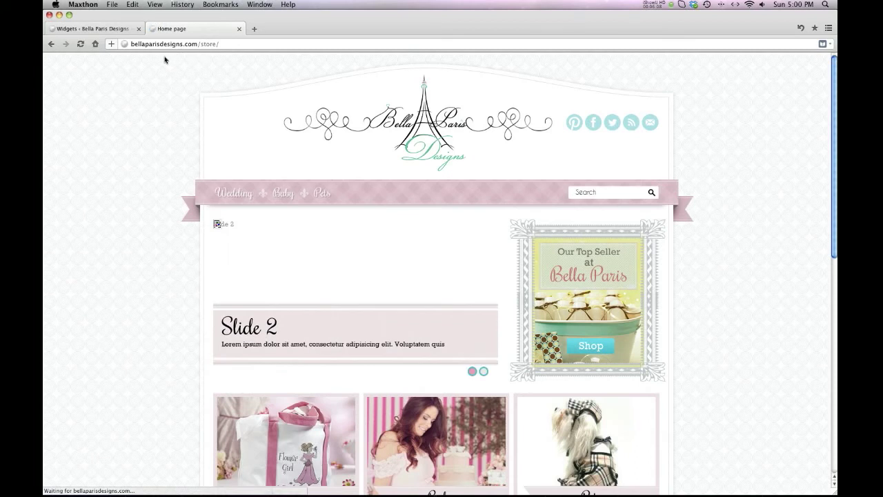
pyautogui.click(50, 46)
pyautogui.click(66, 28)
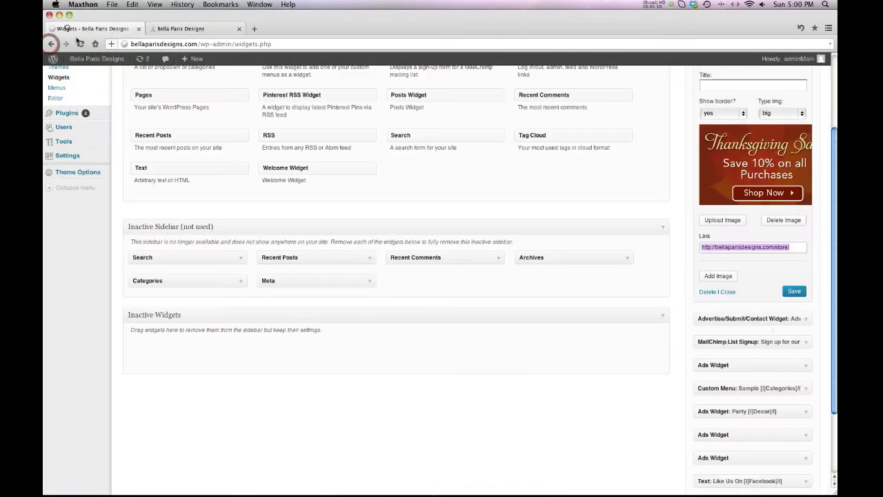
pyautogui.click(765, 276)
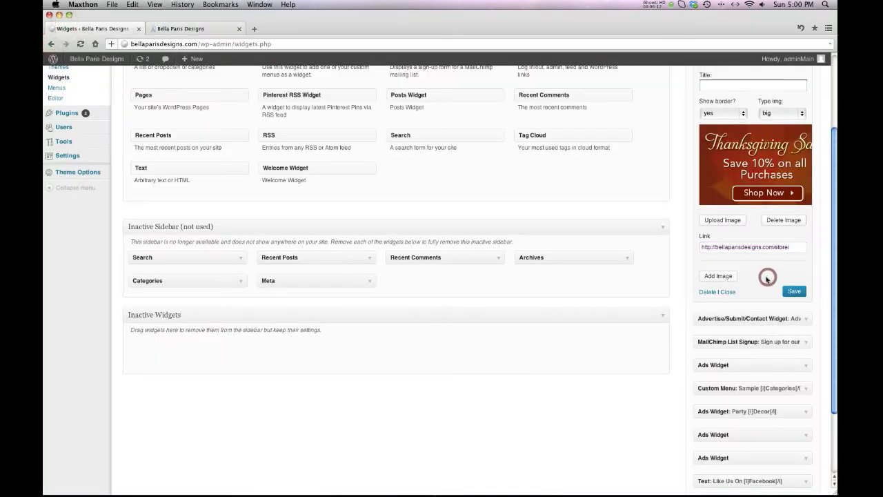
pyautogui.click(727, 291)
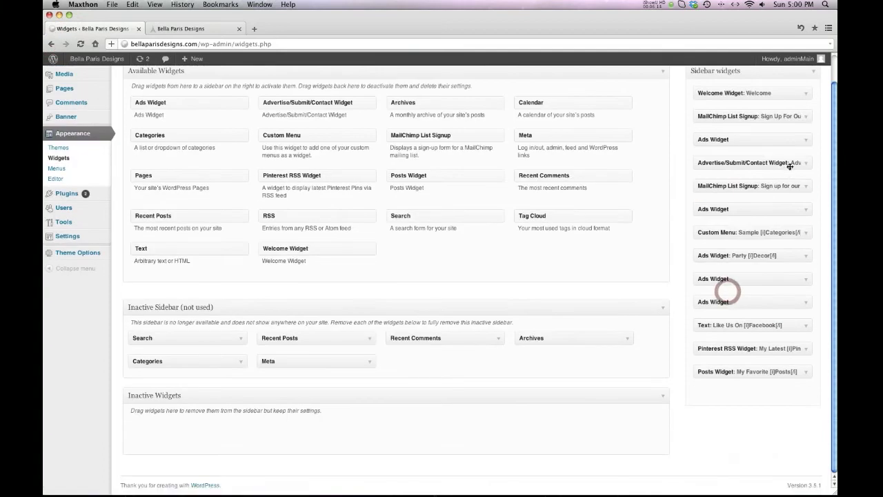
# Expand the Advertise/Submit/Contact widget and compare its settings with the three buttons in the live site's sidebar
pyautogui.click(805, 164)
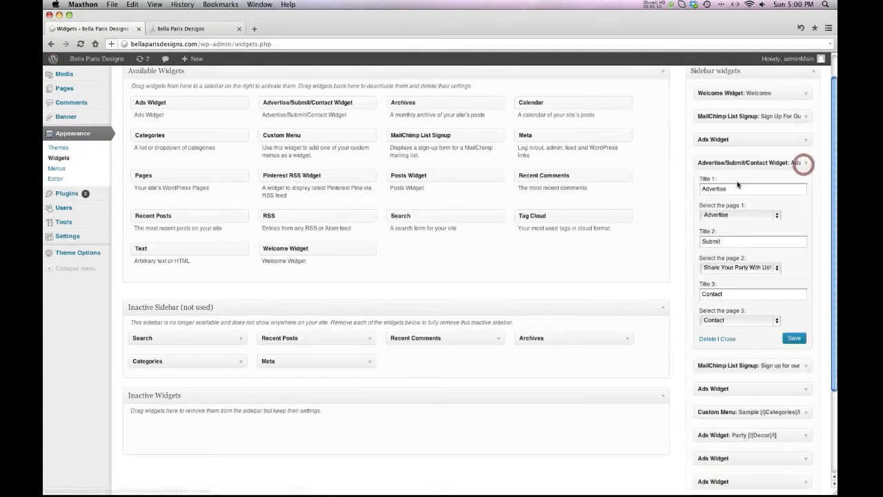
pyautogui.click(207, 30)
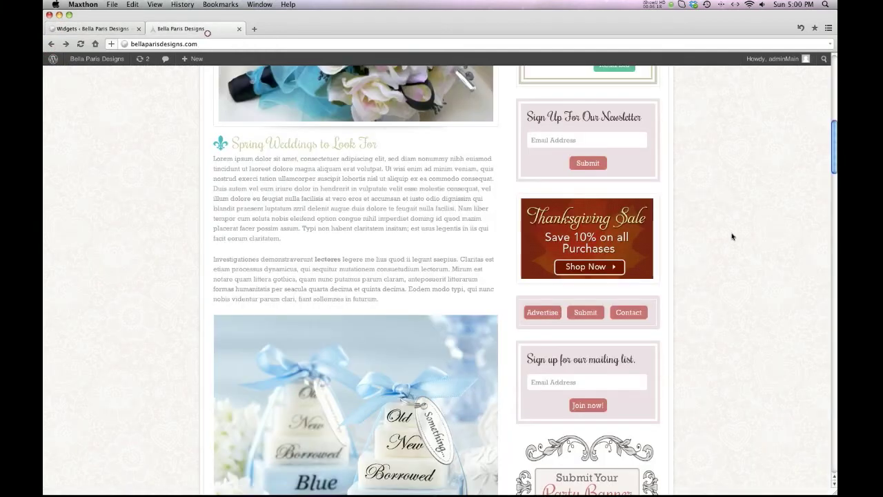
pyautogui.scroll(-5, 738, 241)
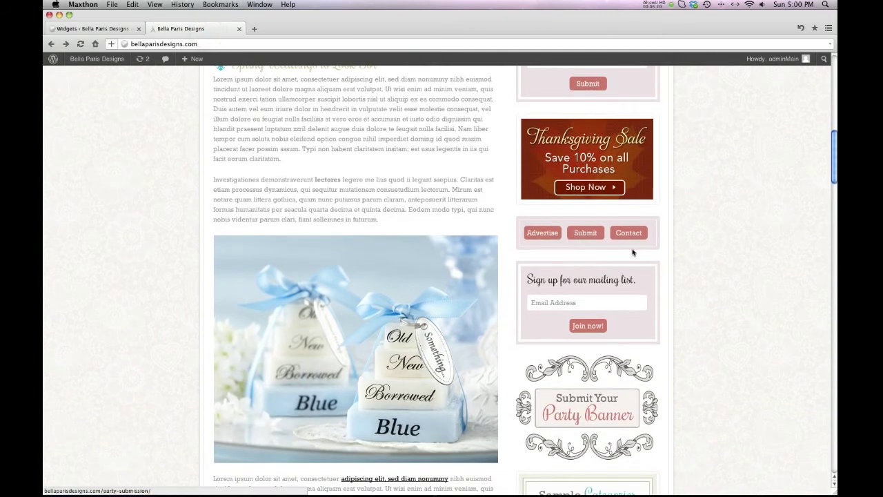
pyautogui.click(95, 28)
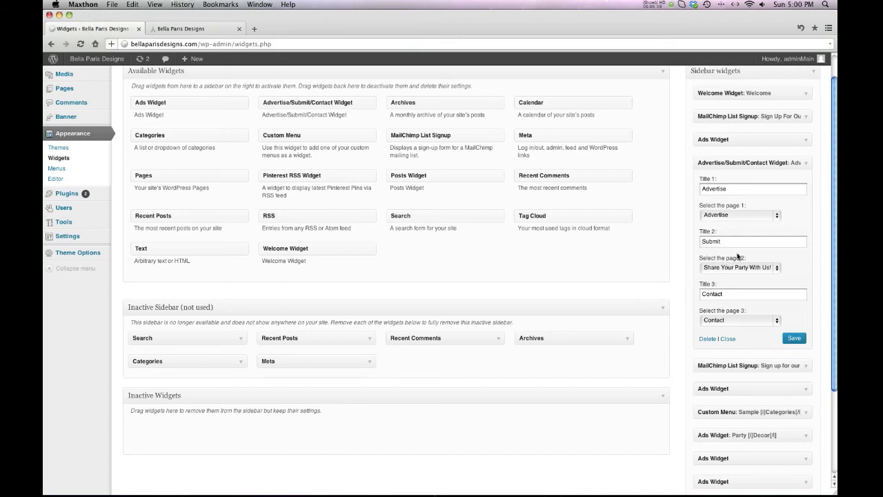
# Compare the widget's first title, Advertise, with its live button, and view the pages available for page 1
pyautogui.doubleClick(720, 190)
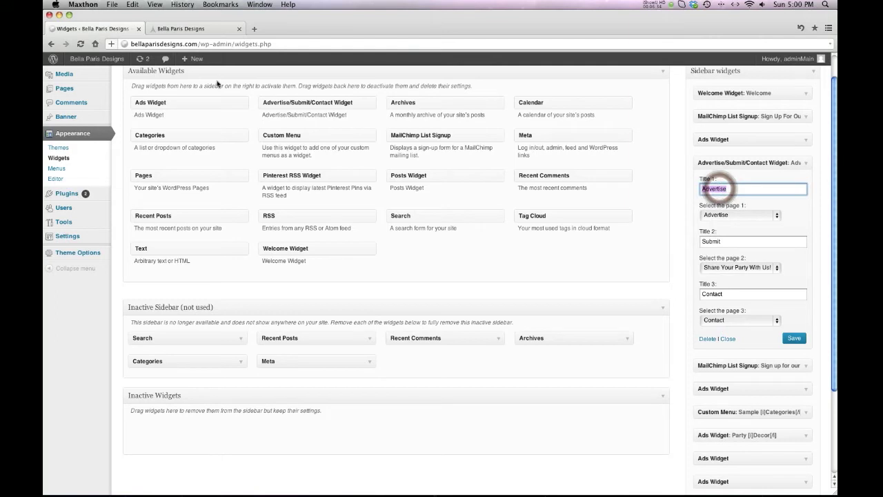
pyautogui.click(180, 31)
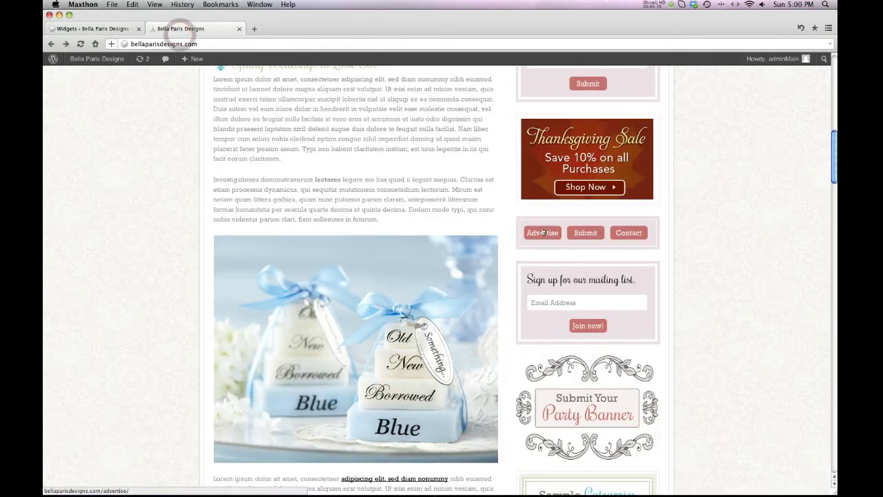
pyautogui.click(67, 29)
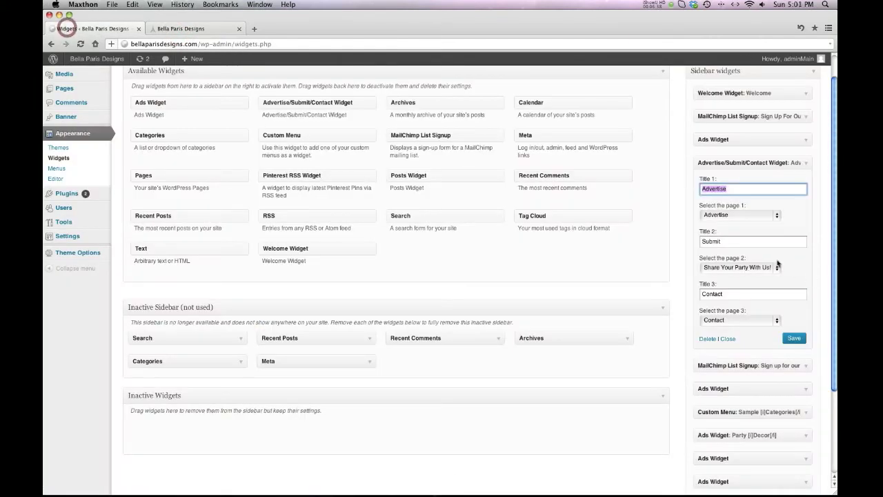
pyautogui.click(759, 216)
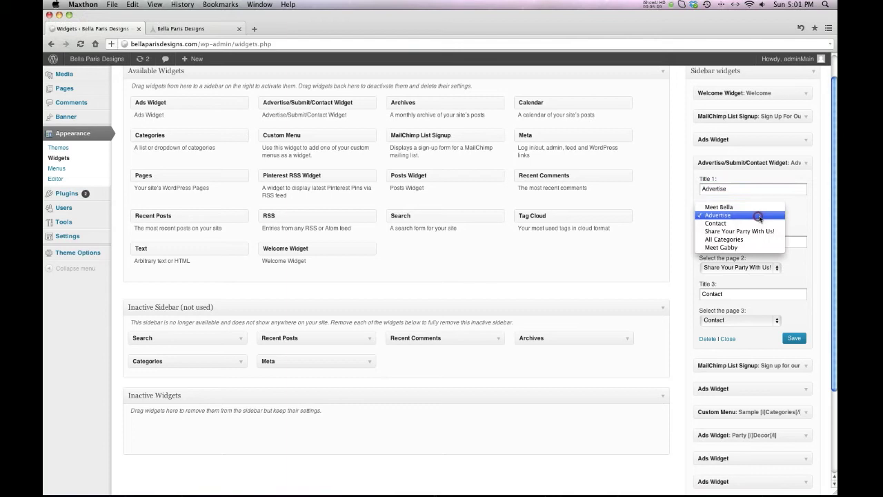
pyautogui.click(801, 213)
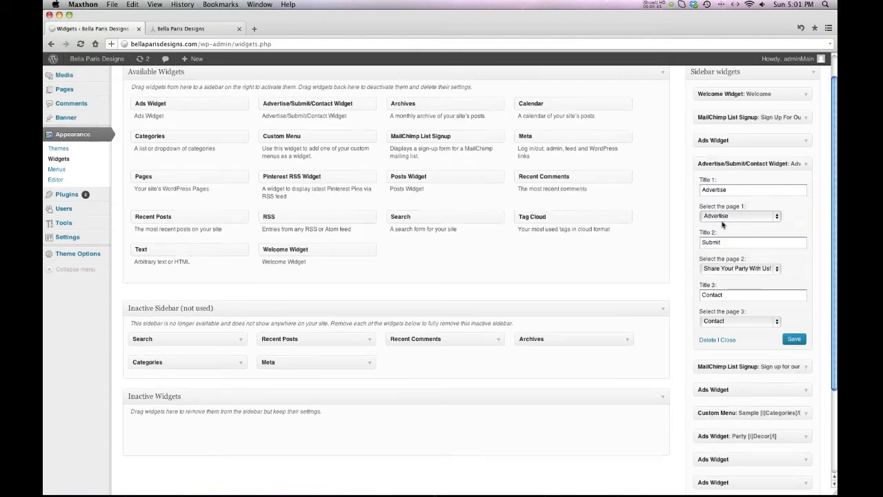
# Expand the Welcome widget and view its page choices again, keeping Meet Bella selected
pyautogui.scroll(2, 721, 224)
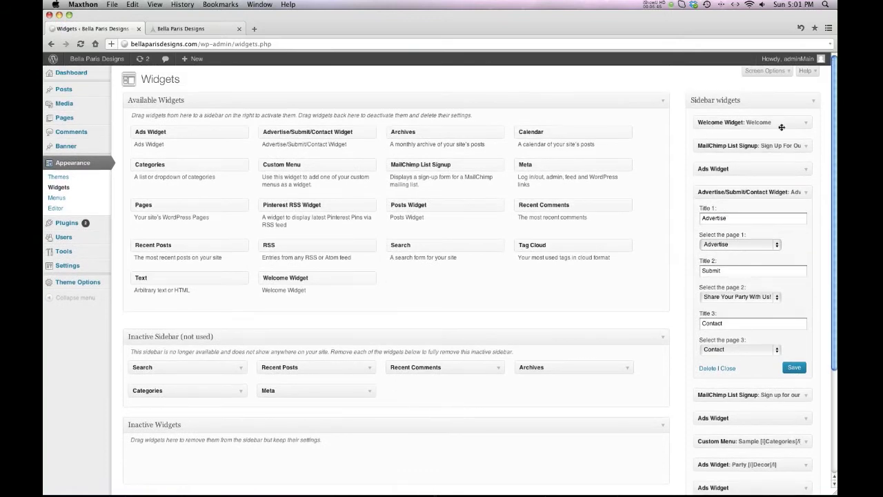
pyautogui.click(804, 123)
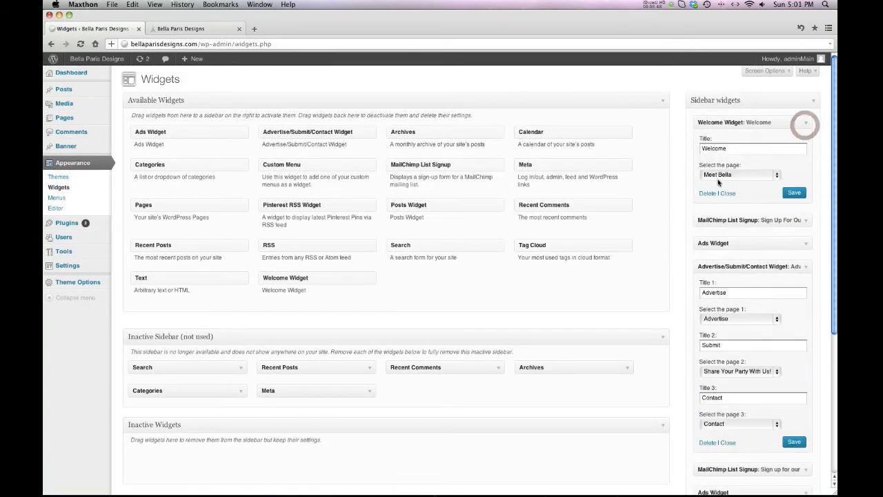
pyautogui.click(770, 175)
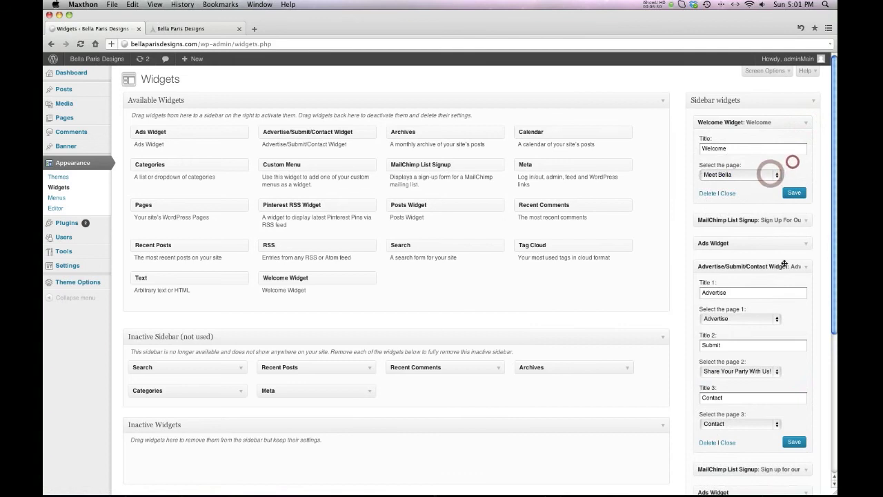
# Recheck the page 1 choices of the Advertise/Submit/Contact widget and close it, and briefly expand the first Ads widget
pyautogui.scroll(-4, 792, 165)
pyautogui.click(755, 194)
pyautogui.click(751, 192)
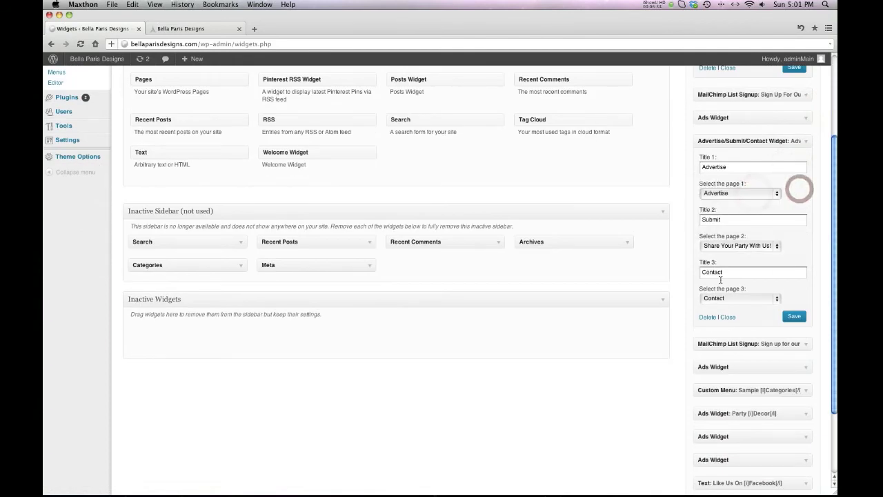
pyautogui.click(727, 317)
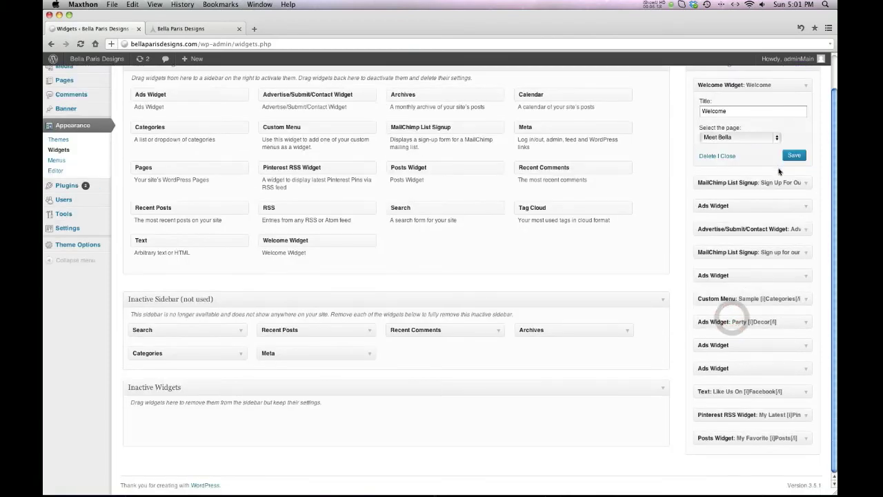
pyautogui.click(803, 207)
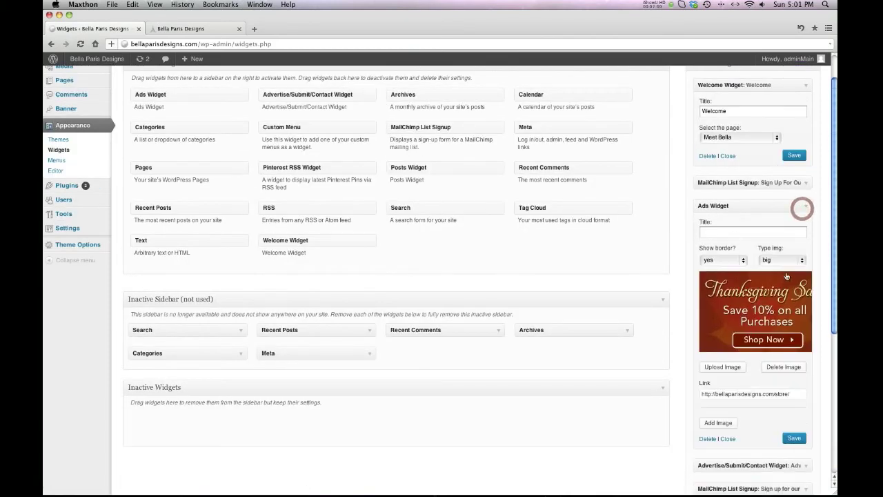
pyautogui.click(805, 207)
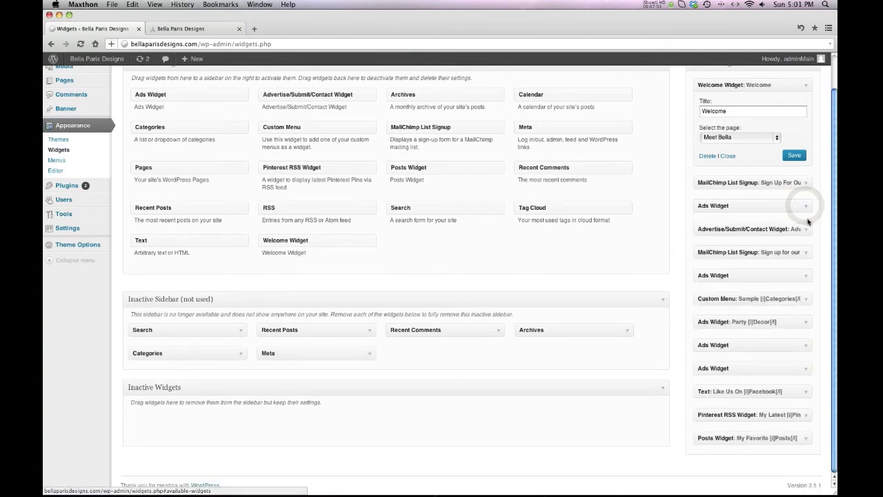
# Expand the Sample Categories Custom Menu widget, check it against the live site, and return to the widget settings
pyautogui.click(805, 304)
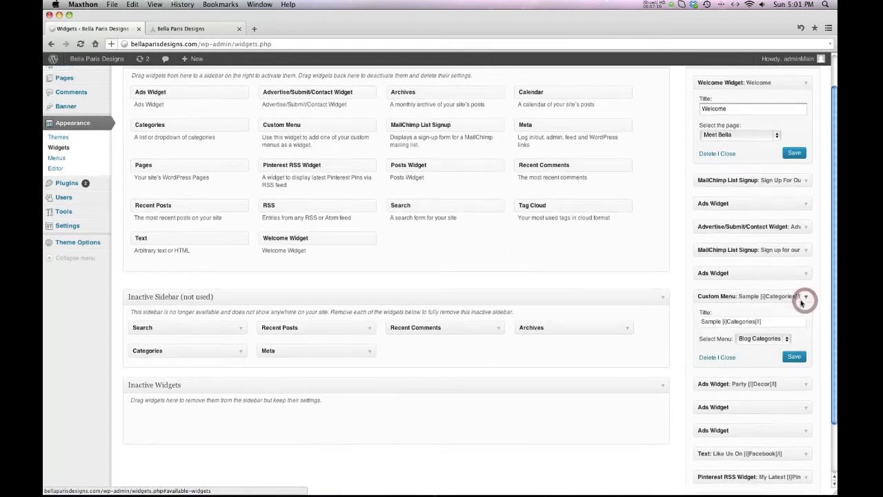
pyautogui.scroll(-1, 442, 276)
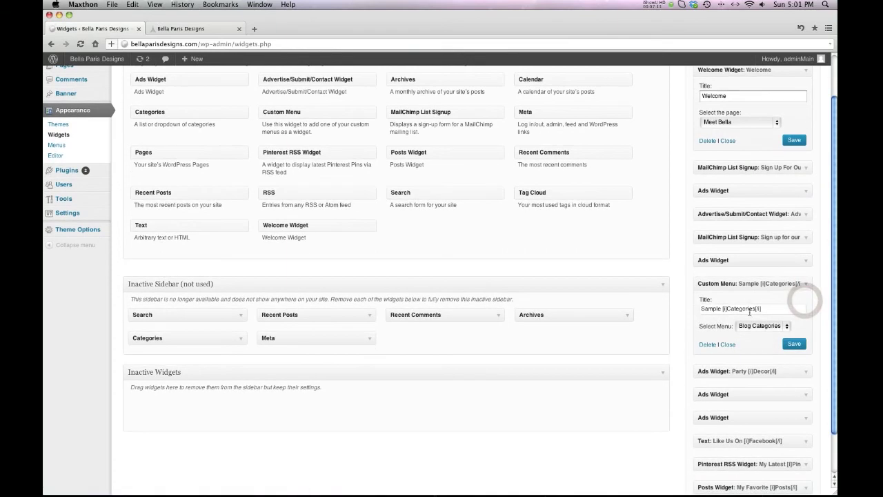
pyautogui.click(191, 30)
pyautogui.click(104, 28)
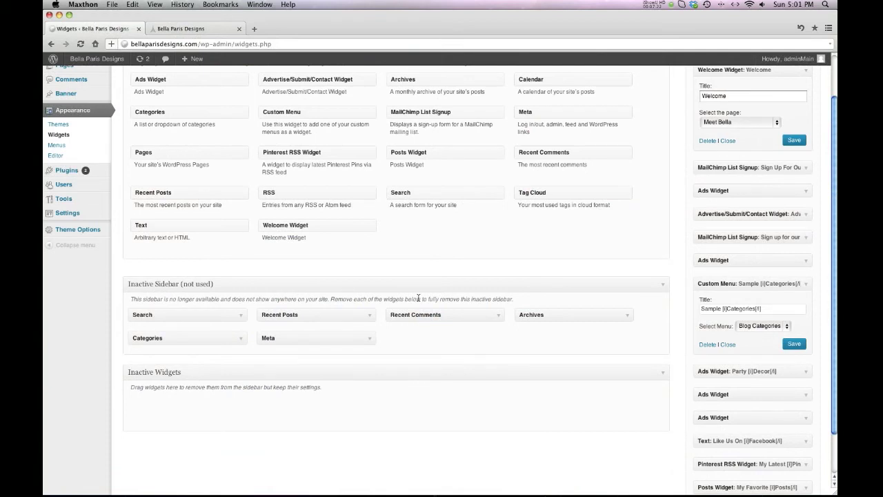
# View the items of the Blog Categories menu in the menu settings, and reopen the Custom Menu widget that uses it
pyautogui.scroll(3, 241, 291)
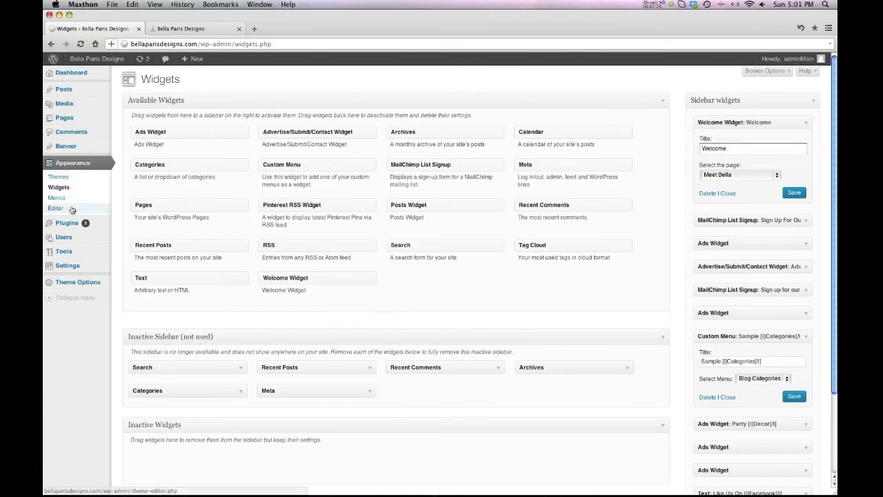
pyautogui.click(63, 199)
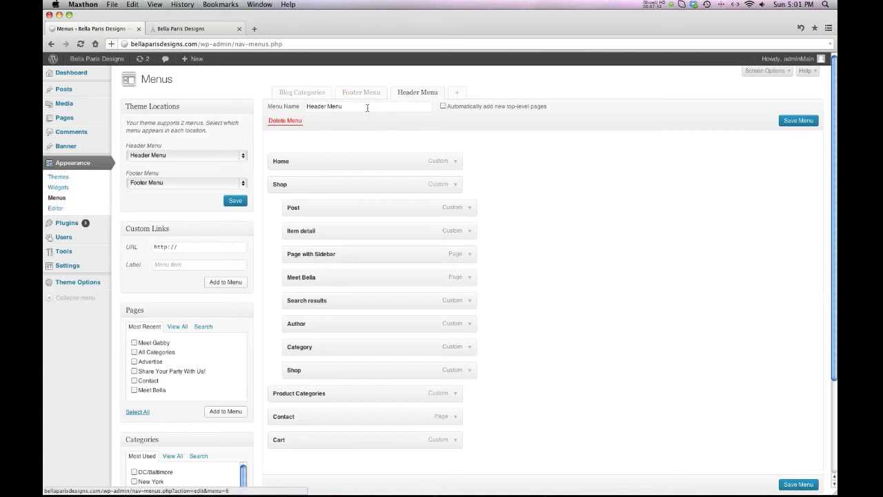
pyautogui.scroll(-3, 380, 221)
pyautogui.scroll(3, 379, 220)
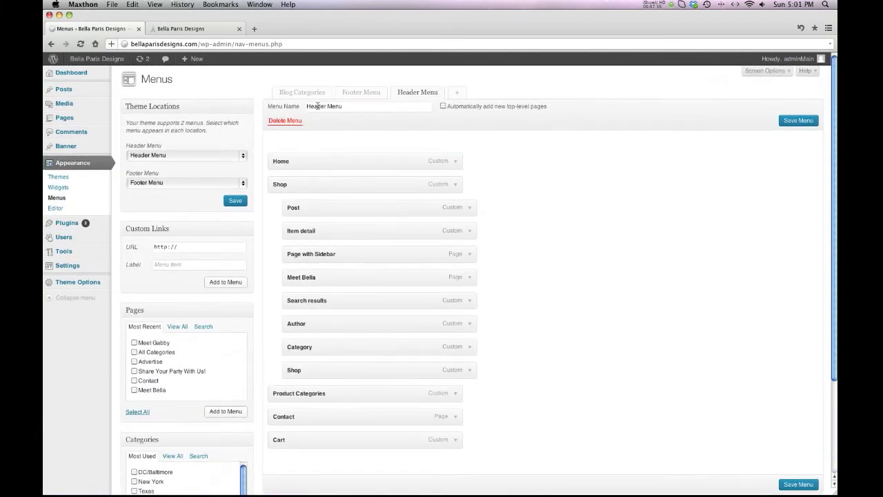
pyautogui.click(310, 92)
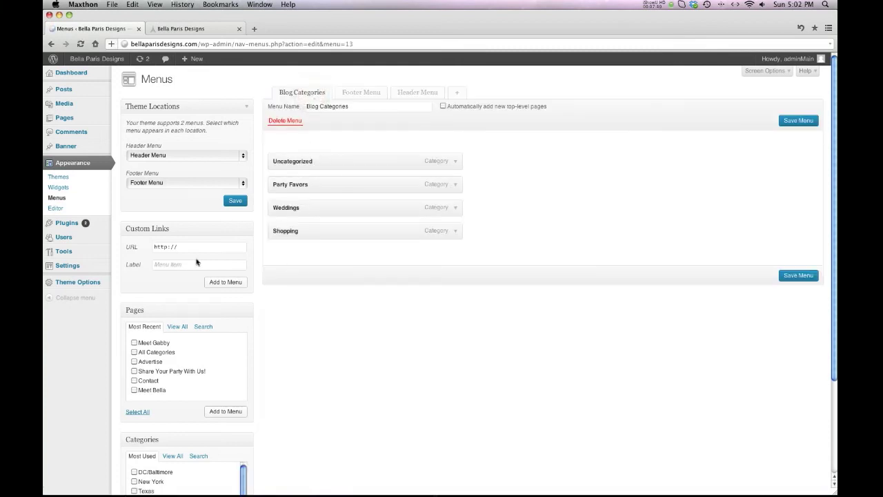
pyautogui.click(59, 187)
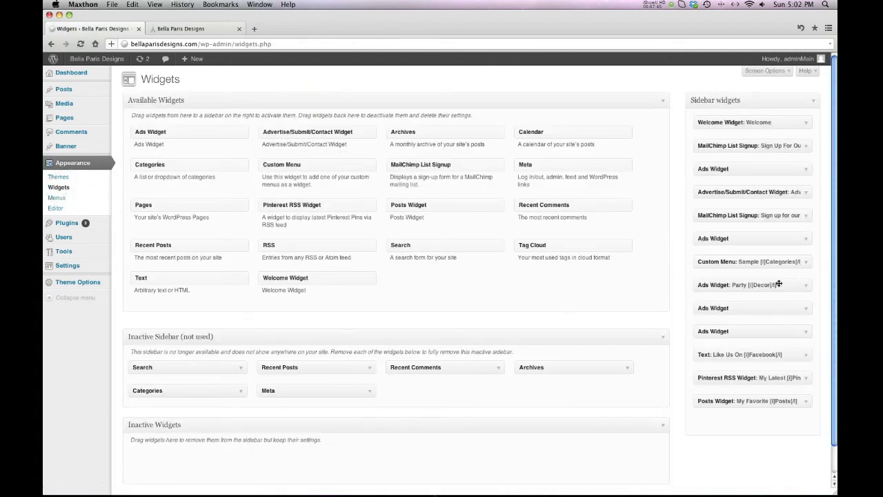
pyautogui.click(805, 261)
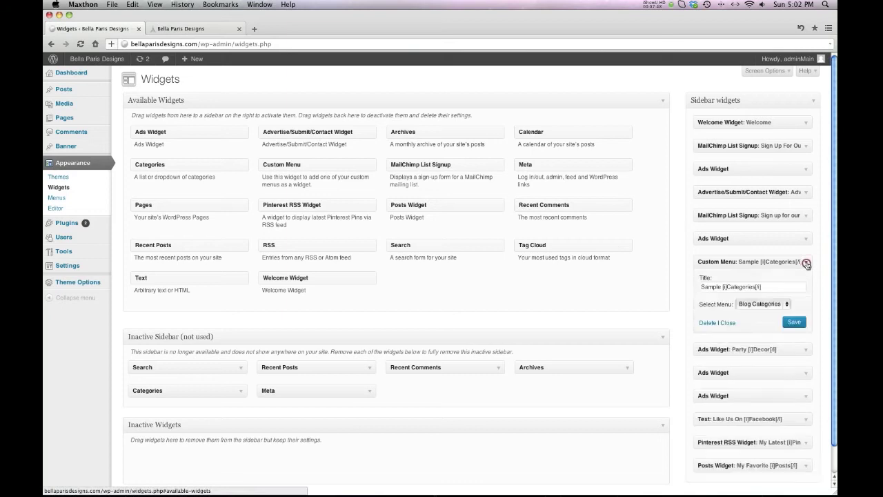
# View the Custom Menu widget's menu choices, keeping Blog Categories, and compare it with the category list on the live site
pyautogui.click(782, 305)
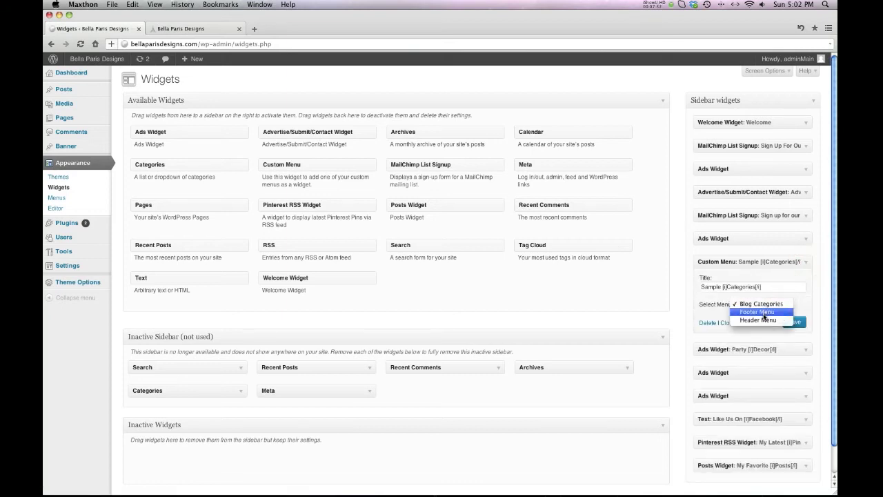
pyautogui.click(761, 304)
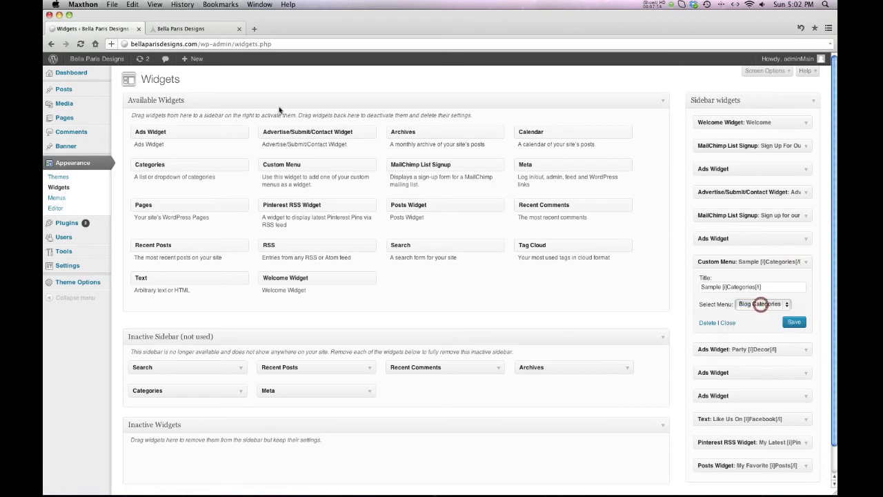
pyautogui.click(167, 29)
pyautogui.scroll(-5, 715, 201)
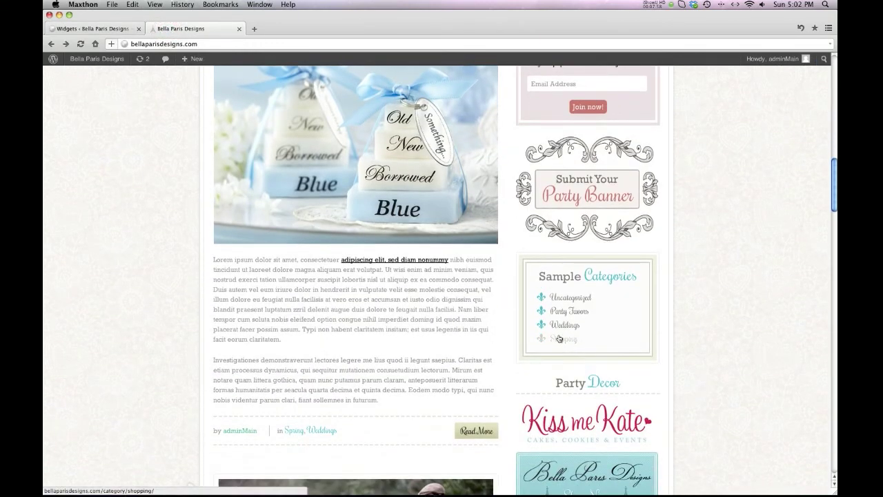
pyautogui.click(110, 29)
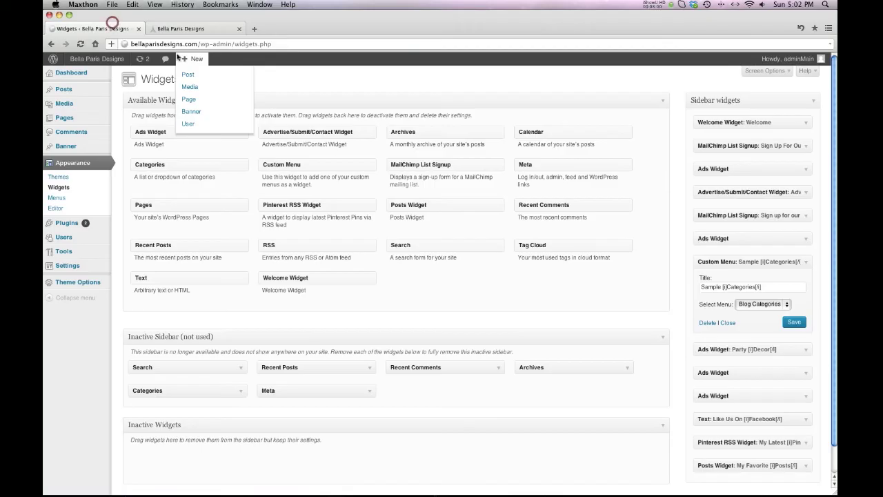
# Retitle the Custom Menu widget "Blog [i]Categories[/i]" and save it
pyautogui.click(711, 285)
pyautogui.doubleClick(745, 287)
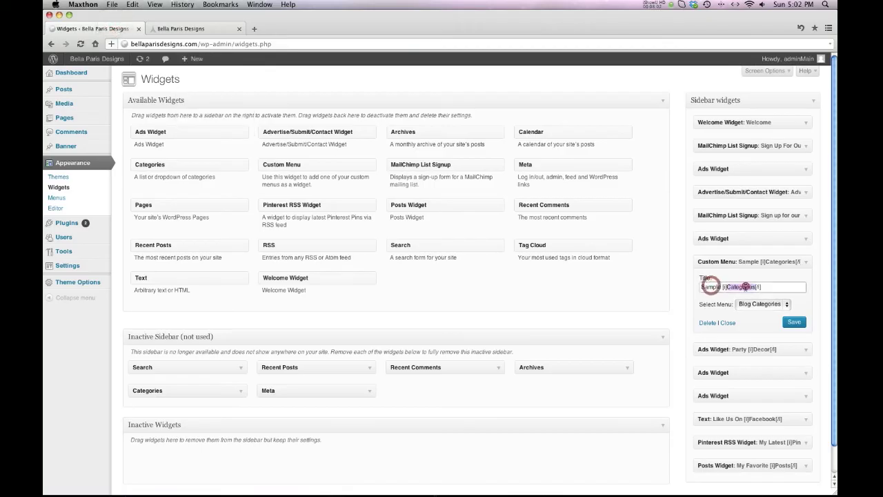
pyautogui.click(744, 286)
pyautogui.click(743, 287)
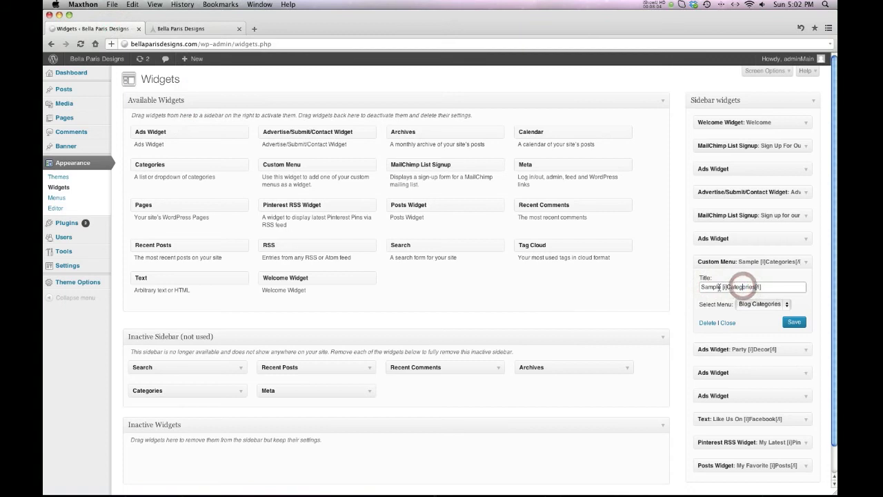
pyautogui.moveTo(719, 286); pyautogui.dragTo(704, 288)
pyautogui.write('Blog')
pyautogui.doubleClick(733, 287)
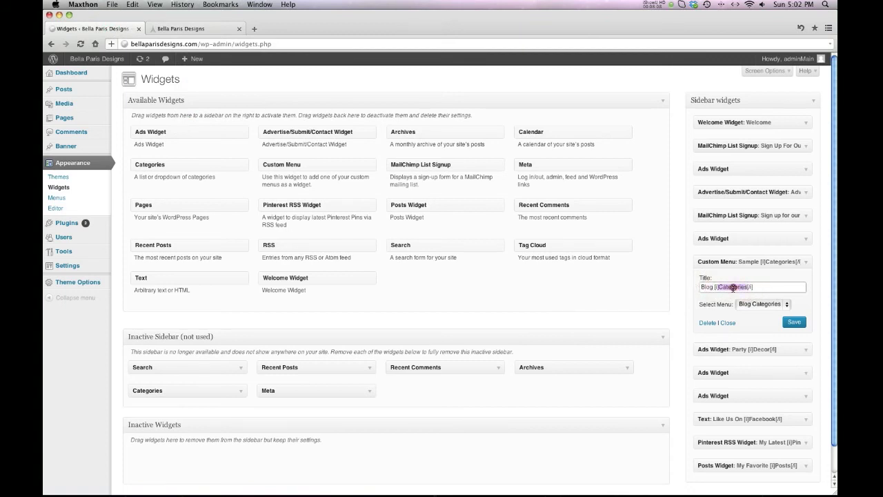
pyautogui.click(793, 321)
# Reload the live site to check the retitled category widget, and close the Custom Menu widget's settings
pyautogui.click(177, 40)
pyautogui.click(175, 29)
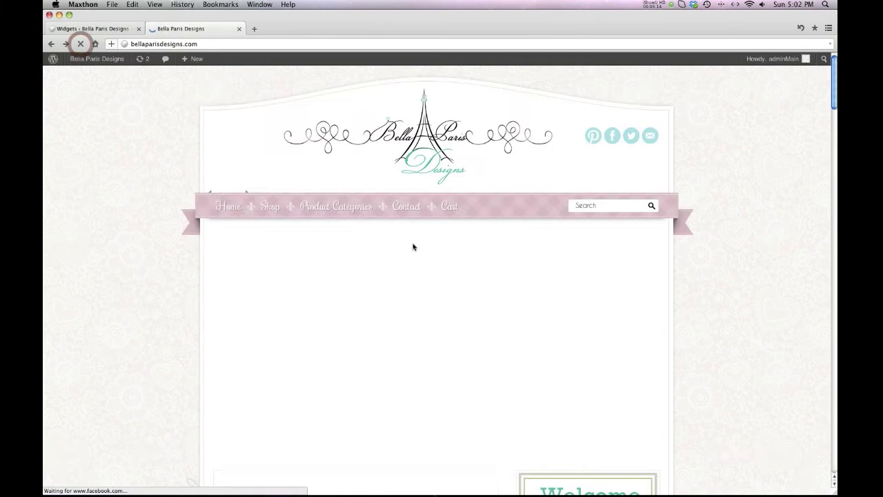
pyautogui.scroll(-3, 565, 218)
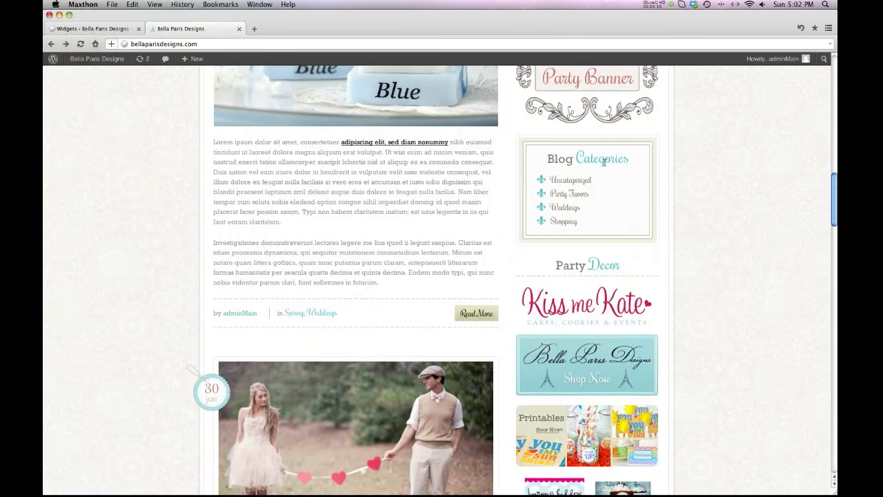
pyautogui.click(100, 31)
pyautogui.click(733, 324)
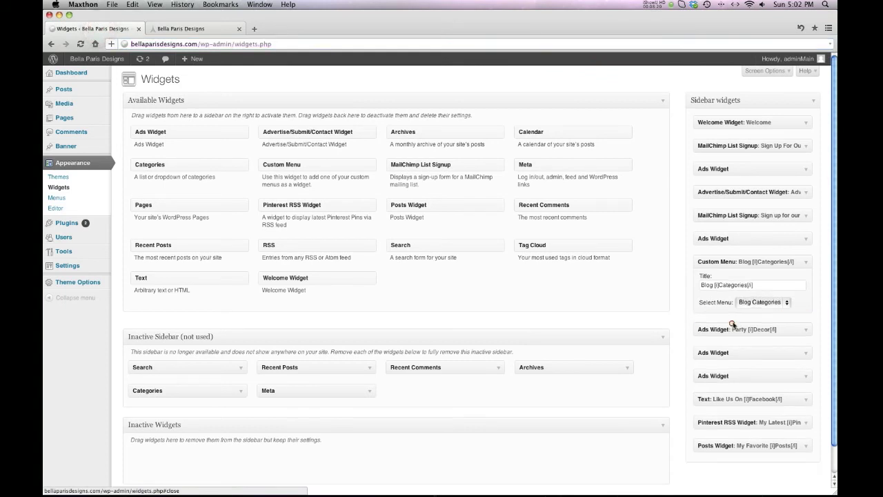
# Expand the Party Decor Ads widget and compare its title and images with the live sidebar, including the other ads there
pyautogui.click(801, 285)
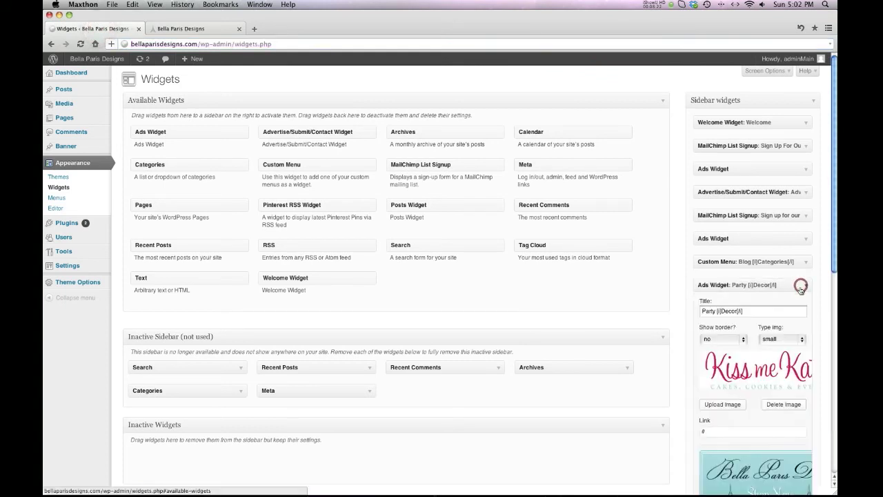
pyautogui.click(172, 27)
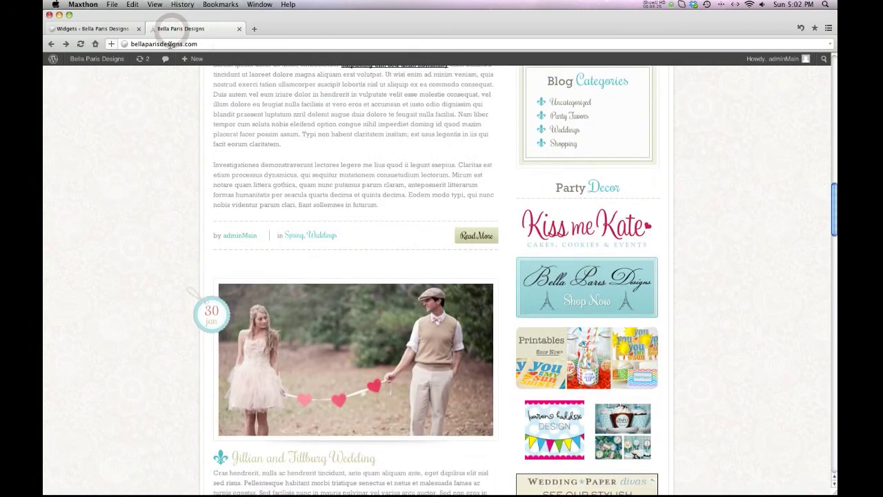
pyautogui.click(111, 31)
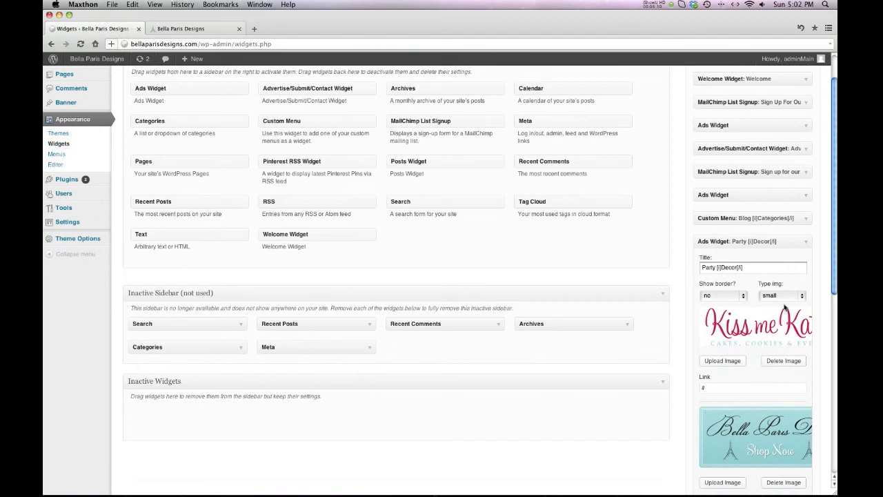
pyautogui.click(194, 29)
pyautogui.scroll(10, 469, 199)
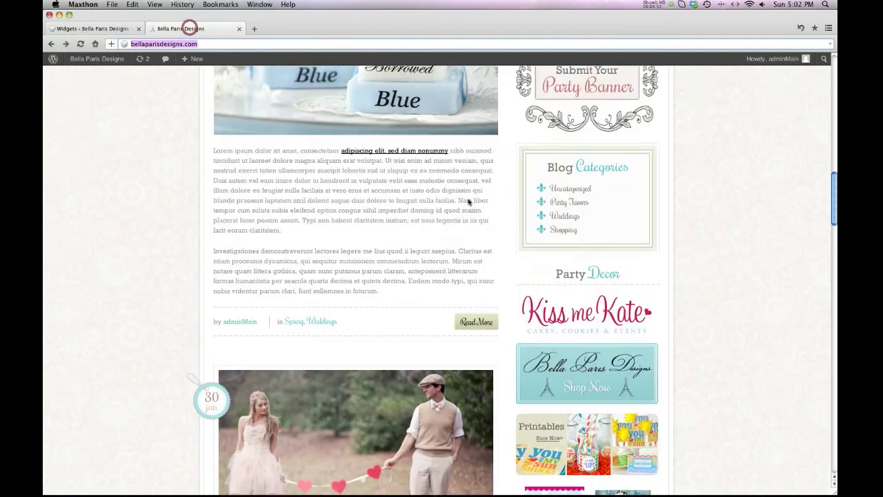
pyautogui.scroll(3, 488, 202)
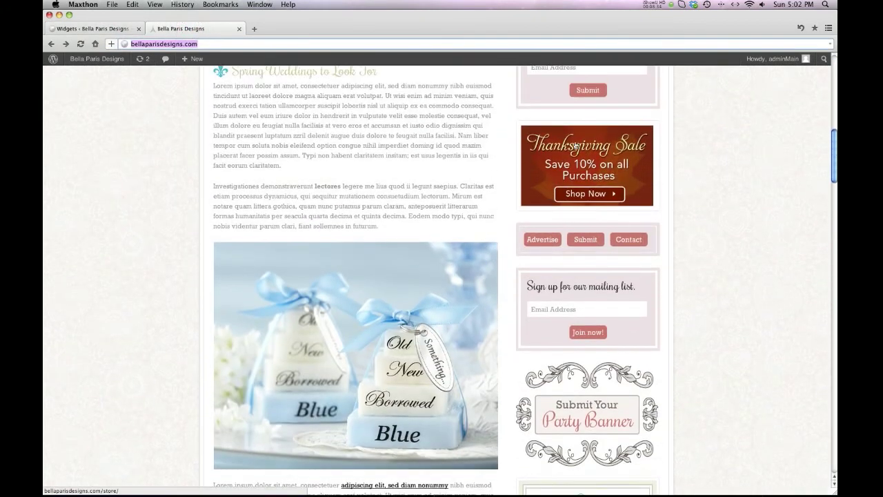
pyautogui.scroll(-9, 569, 151)
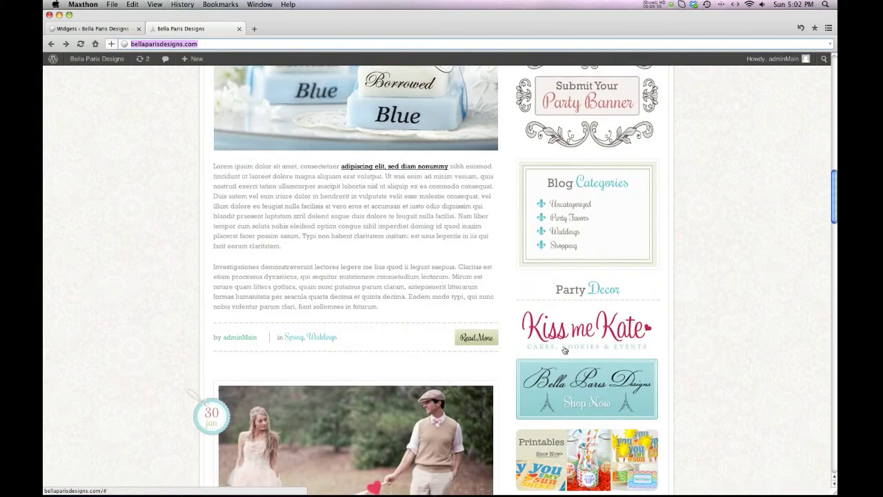
pyautogui.scroll(-3, 574, 354)
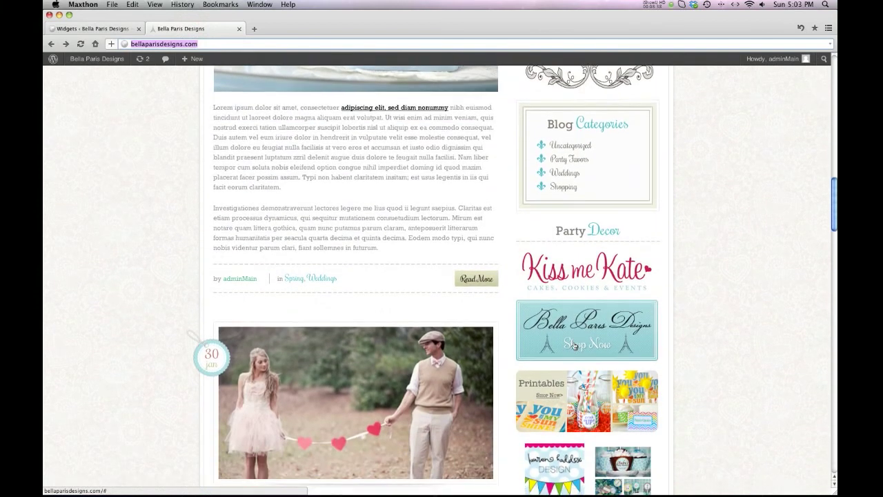
pyautogui.click(110, 28)
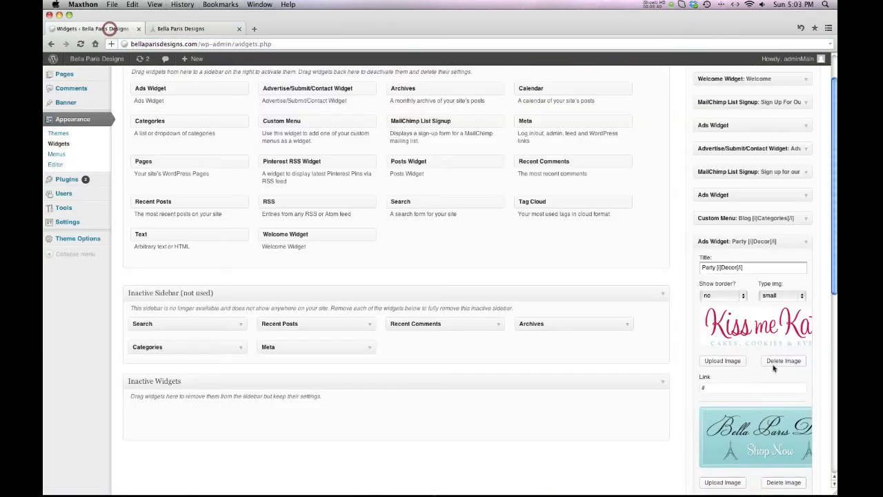
pyautogui.scroll(-2, 756, 346)
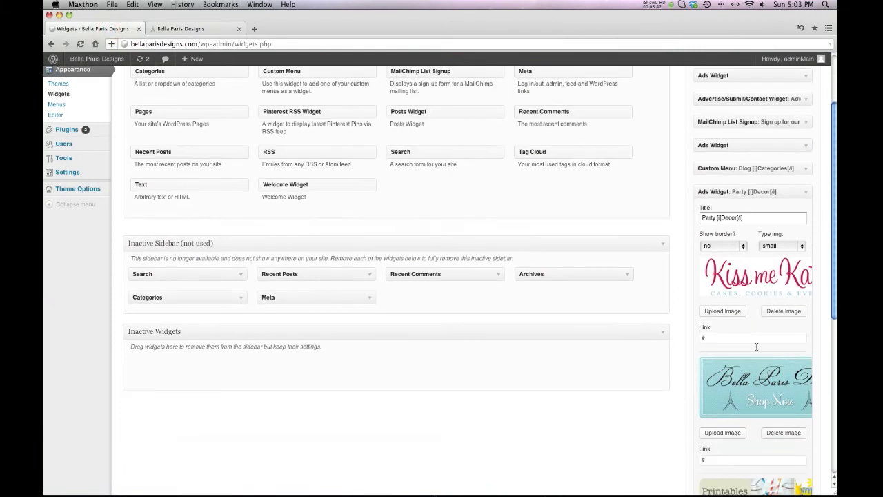
pyautogui.doubleClick(709, 338)
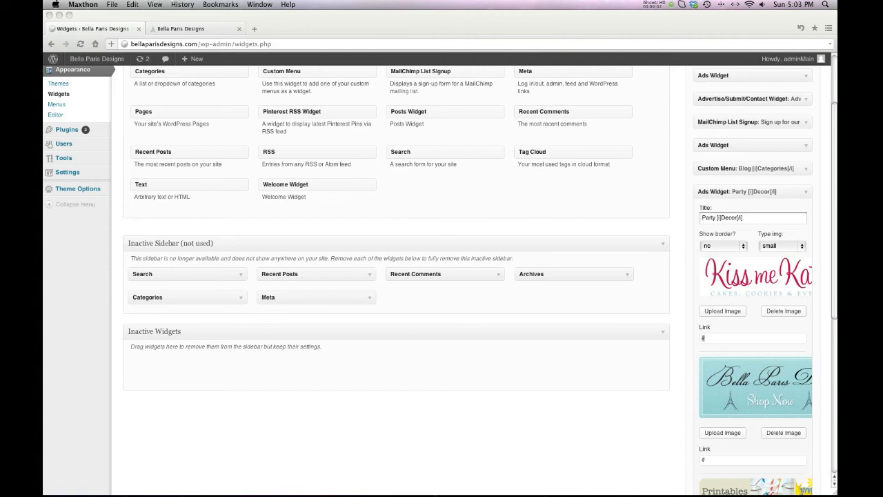
pyautogui.click(702, 339)
pyautogui.write('https://www.google.com')
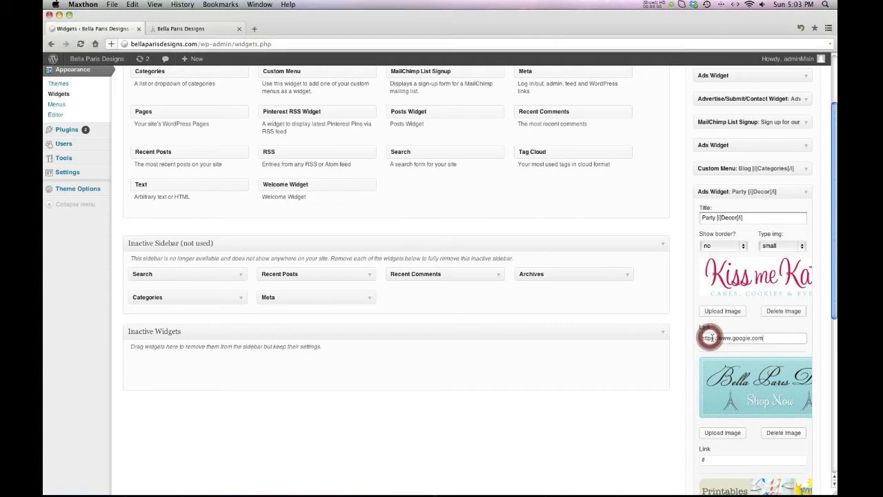
pyautogui.tripleClick(783, 338)
pyautogui.press('BackSpace')
# Review the remaining Party Decor images and links, and expand the Ads widget below it to view its two images
pyautogui.scroll(-5, 636, 375)
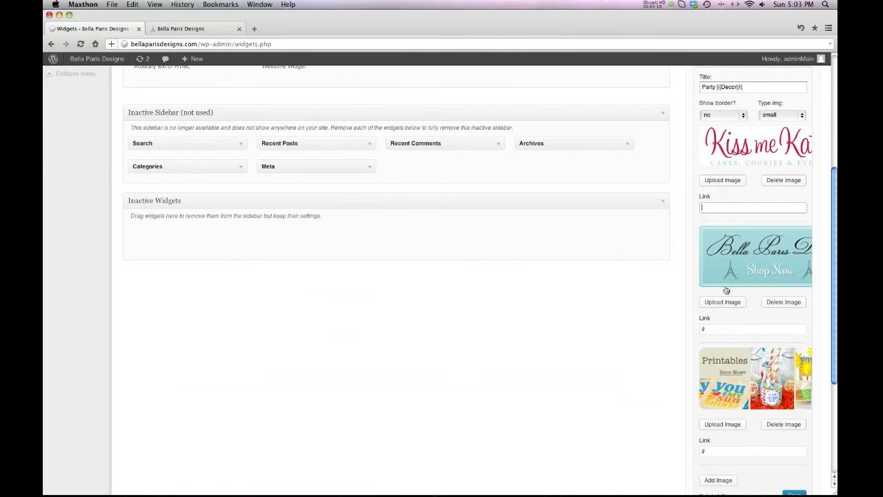
pyautogui.scroll(-7, 726, 290)
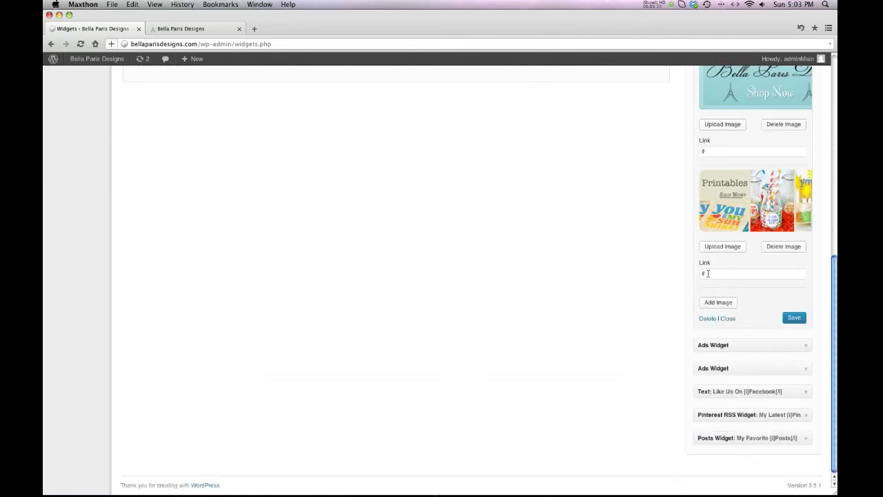
pyautogui.click(802, 349)
pyautogui.scroll(-3, 802, 347)
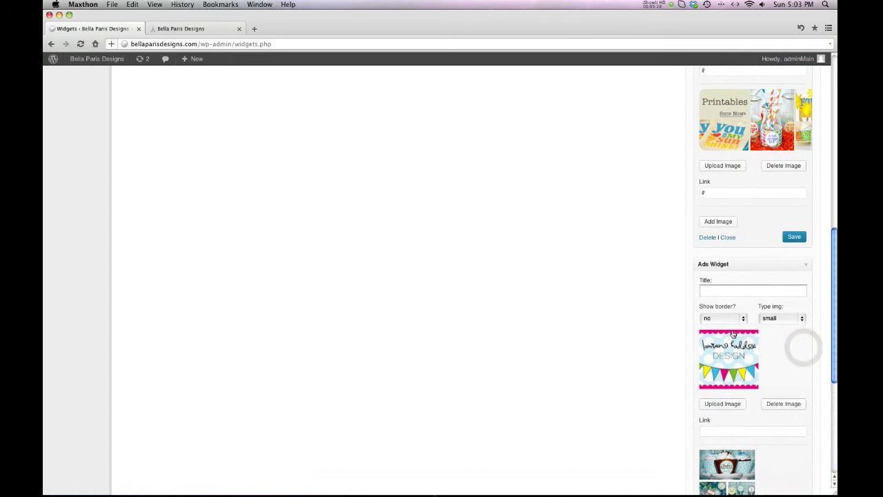
pyautogui.scroll(-5, 732, 333)
pyautogui.scroll(-2, 753, 316)
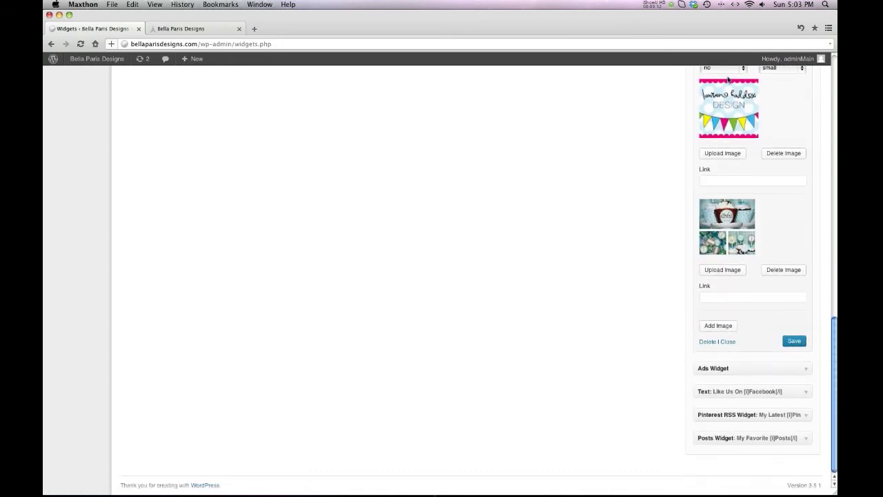
# Expand the Like Us On Facebook Text widget and highlight the plain part of its title and its whole iframe code
pyautogui.click(806, 391)
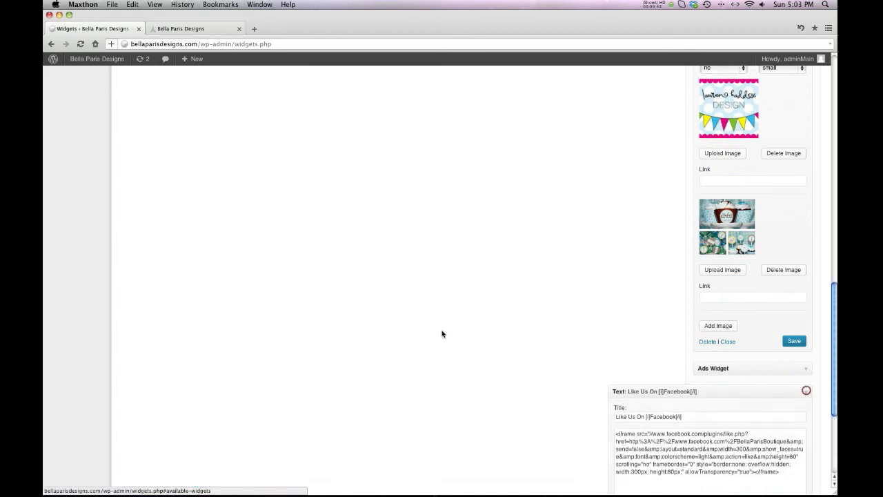
pyautogui.scroll(-5, 444, 333)
pyautogui.moveTo(646, 236); pyautogui.dragTo(607, 236)
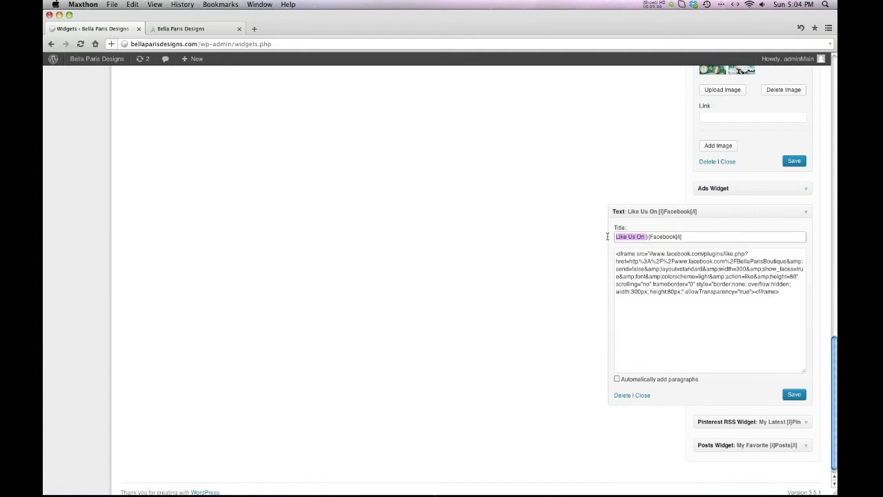
pyautogui.click(792, 296)
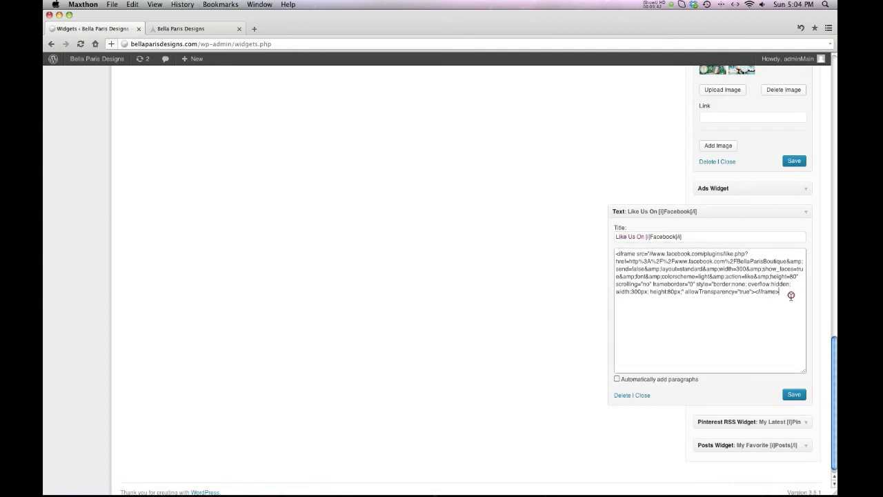
pyautogui.press('super+a')
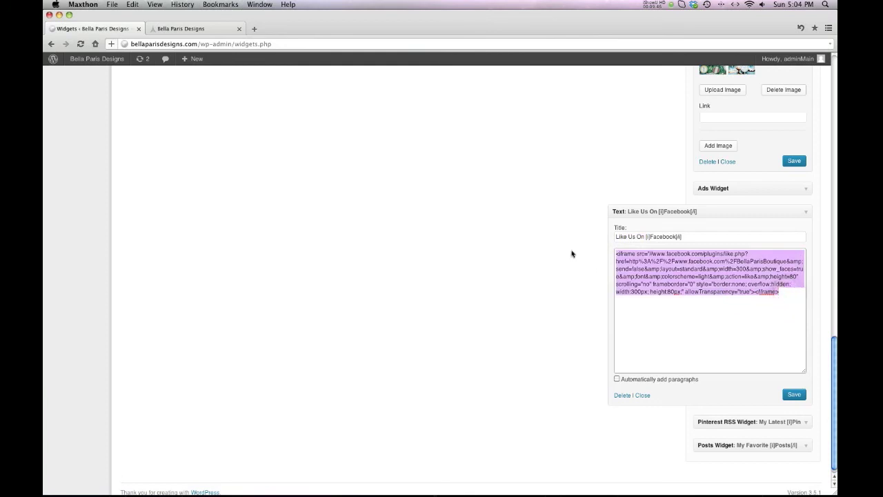
# Check the Facebook Like section on the live site, and close the Text widget's settings
pyautogui.click(199, 28)
pyautogui.scroll(-10, 688, 257)
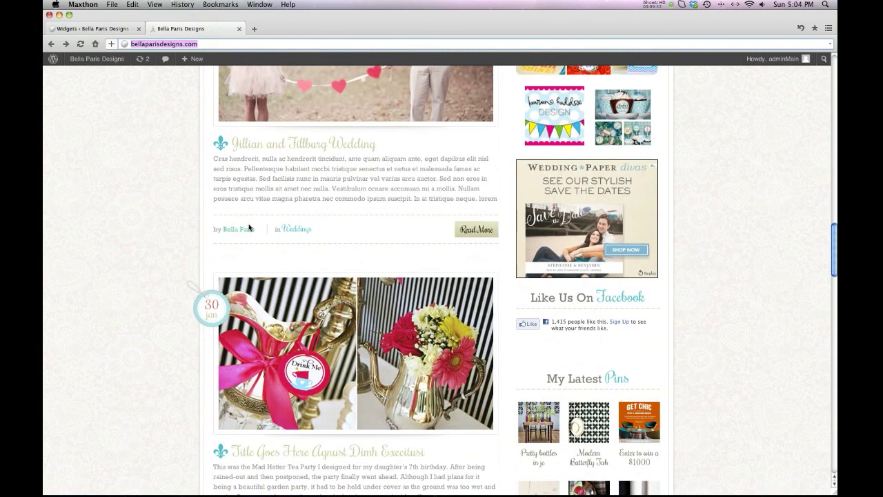
pyautogui.click(97, 31)
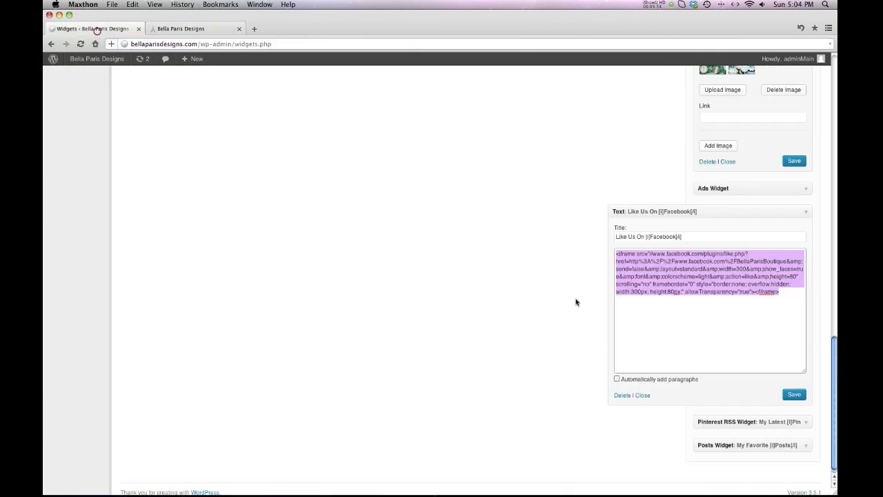
pyautogui.click(706, 272)
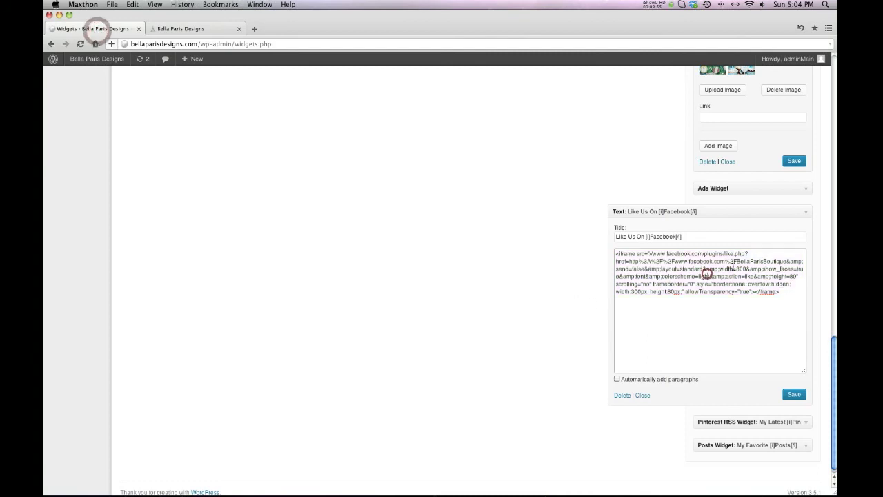
pyautogui.click(642, 395)
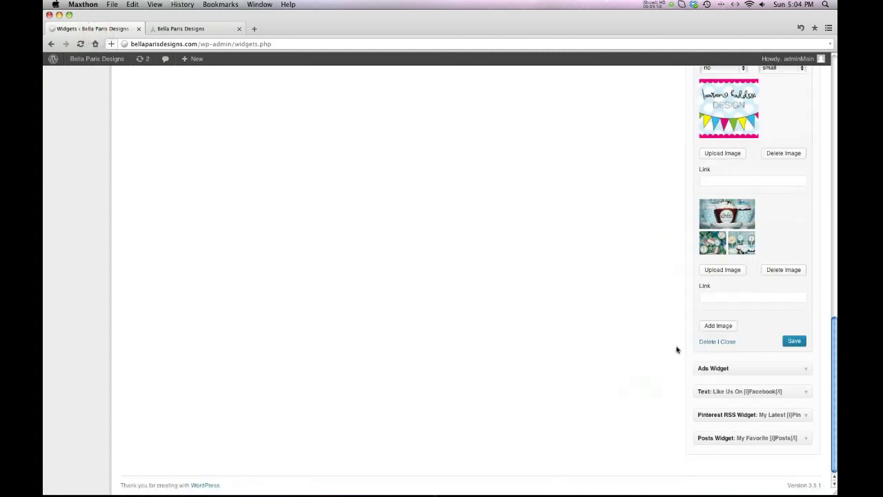
# Expand the My Latest Pins Pinterest RSS widget and view its settings
pyautogui.click(625, 370)
pyautogui.click(805, 415)
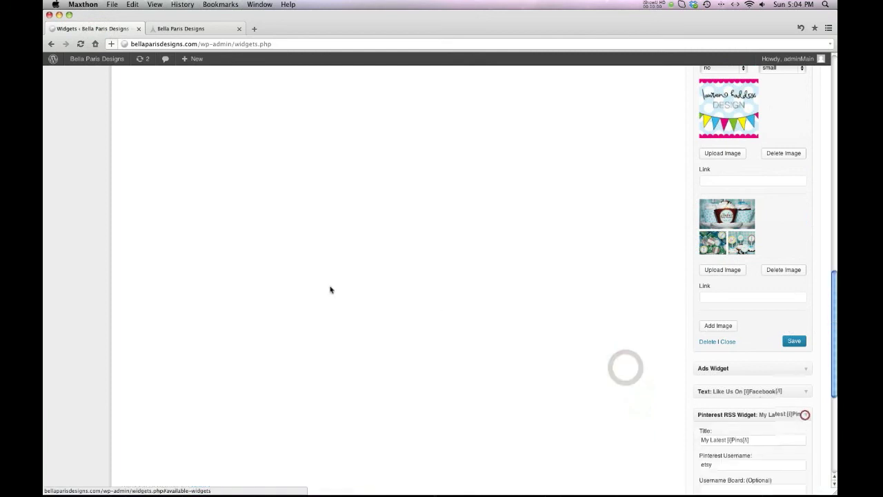
pyautogui.scroll(-5, 328, 289)
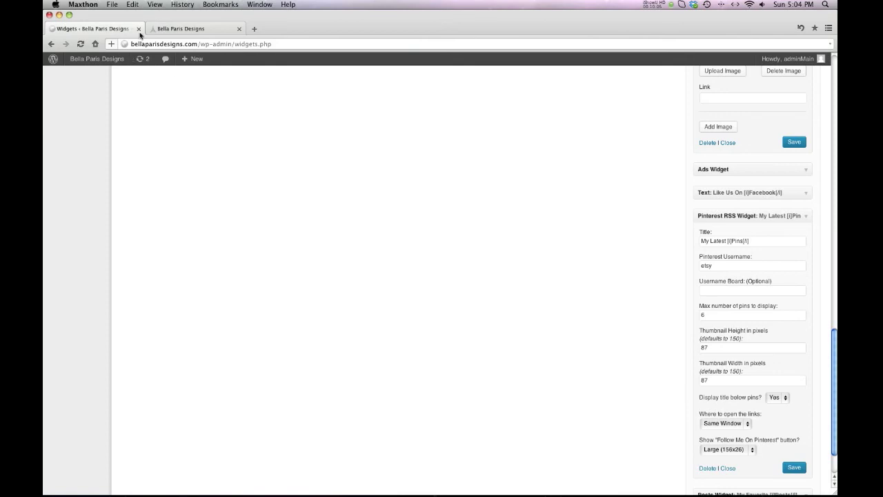
# Close the Pinterest RSS widget's settings and expand the My Favorite Posts widget to view its title setting
pyautogui.scroll(-2, 806, 274)
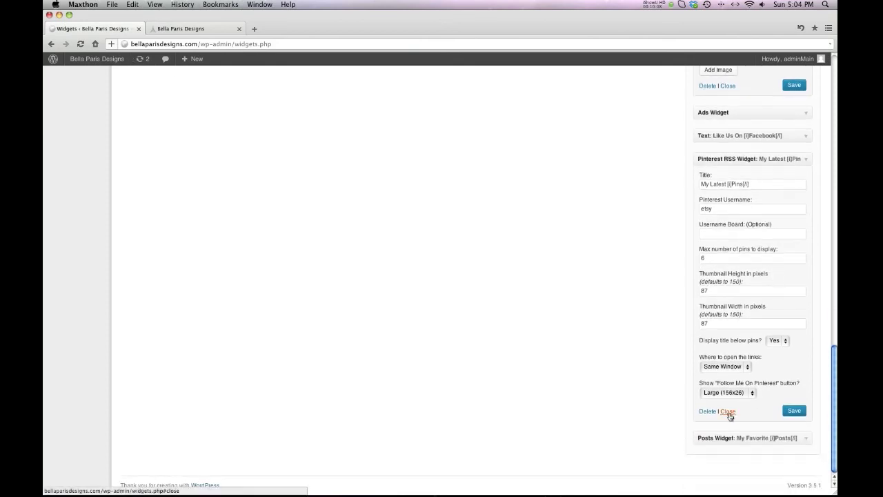
pyautogui.click(728, 412)
pyautogui.click(806, 441)
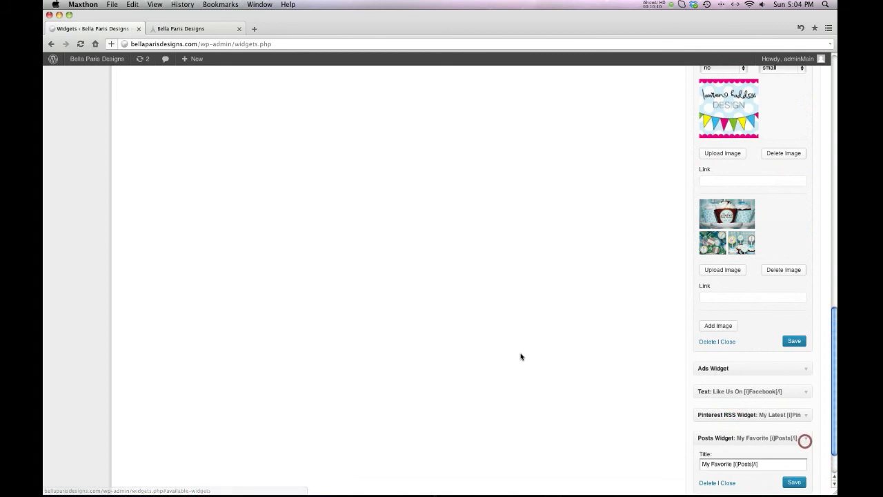
pyautogui.scroll(-2, 527, 362)
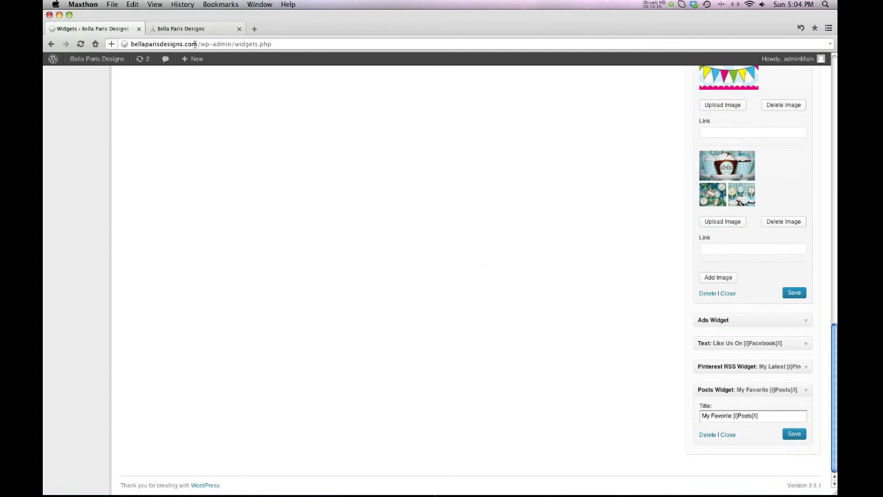
# Check the My Favorite Posts section on the live site, and highlight "My Favorite" in the Posts widget's title
pyautogui.click(169, 28)
pyautogui.scroll(-10, 679, 283)
pyautogui.scroll(3, 679, 287)
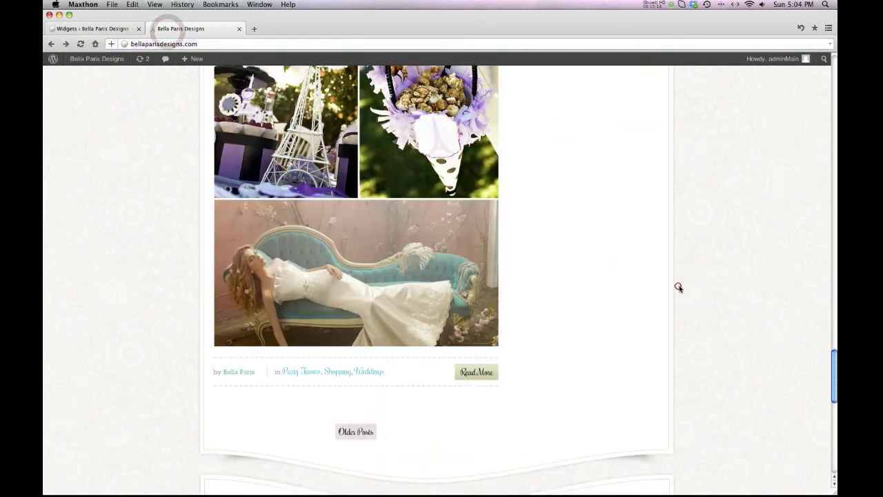
pyautogui.scroll(10, 679, 288)
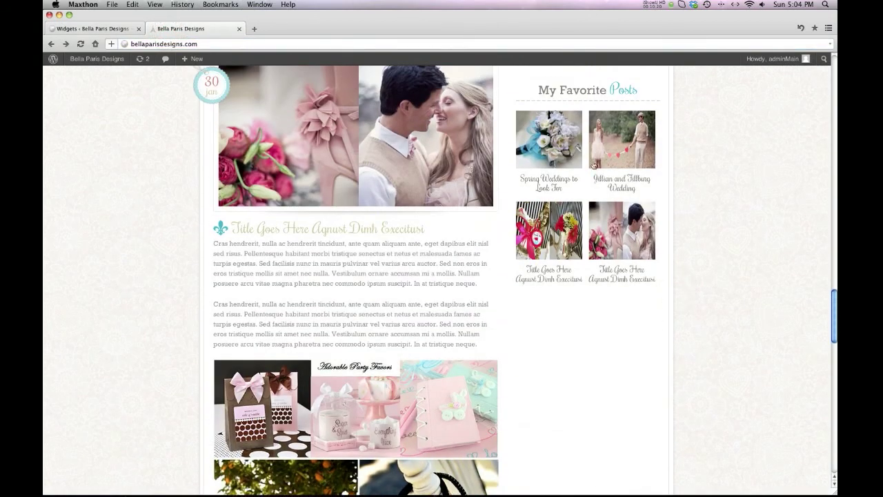
pyautogui.click(109, 28)
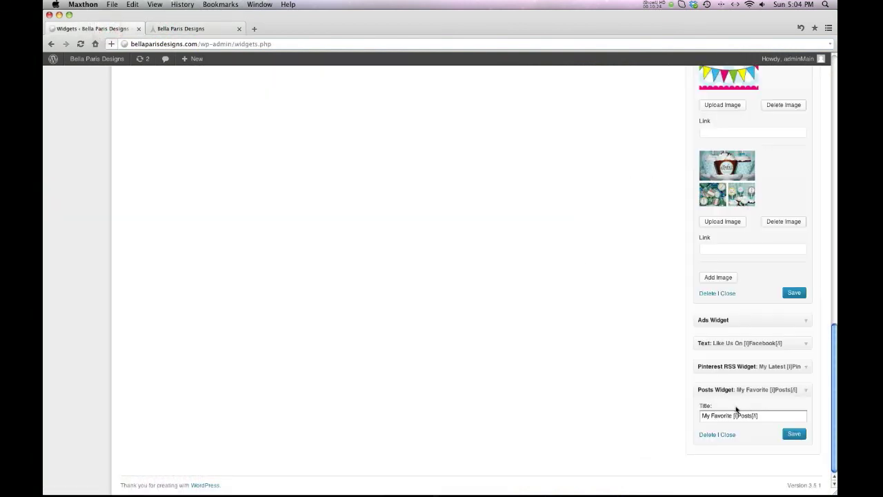
pyautogui.moveTo(732, 416); pyautogui.dragTo(694, 418)
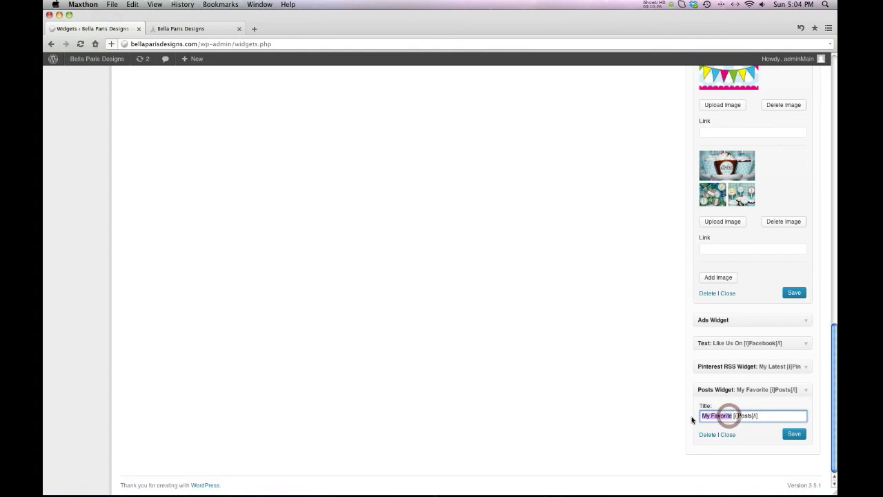
# Collapse the Party Decor Ads widget and the untitled Ads widget directly below it in the sidebar
pyautogui.scroll(15, 540, 376)
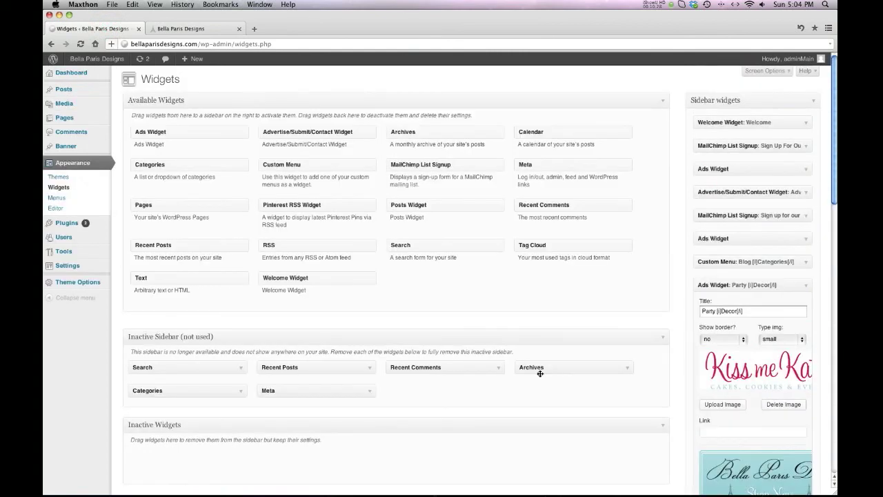
pyautogui.click(305, 85)
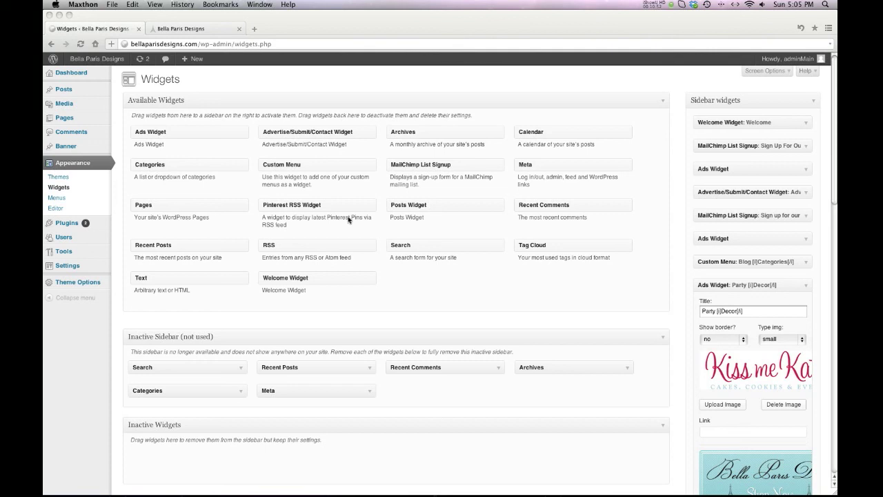
pyautogui.click(805, 286)
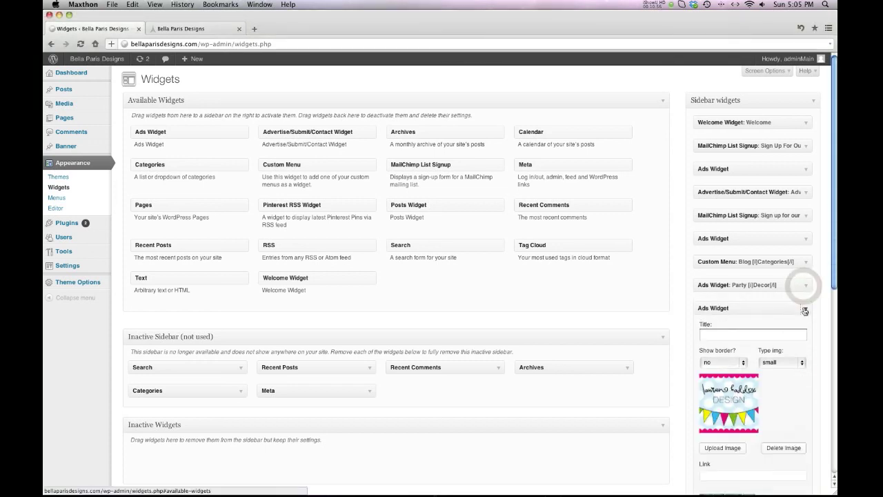
pyautogui.click(805, 307)
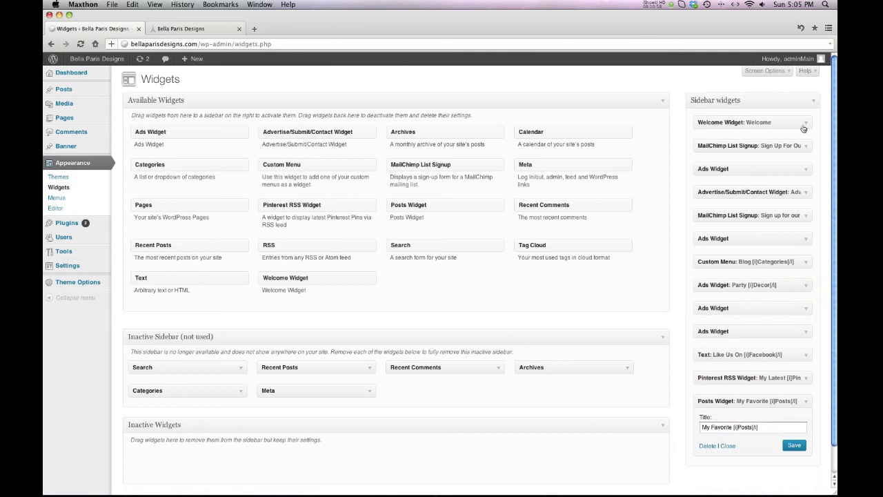
# View the order of the Welcome, newsletter signup and Thanksgiving Sale sections in the live site's sidebar
pyautogui.click(179, 28)
pyautogui.scroll(10, 600, 206)
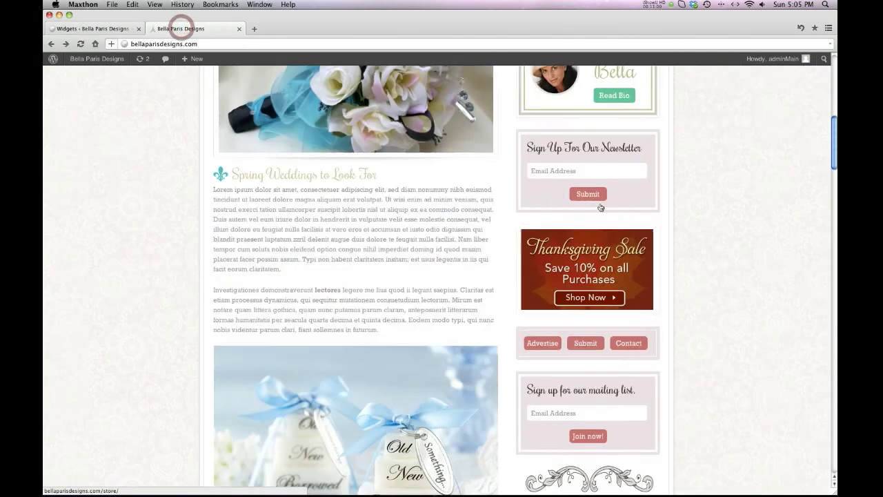
pyautogui.scroll(-5, 600, 206)
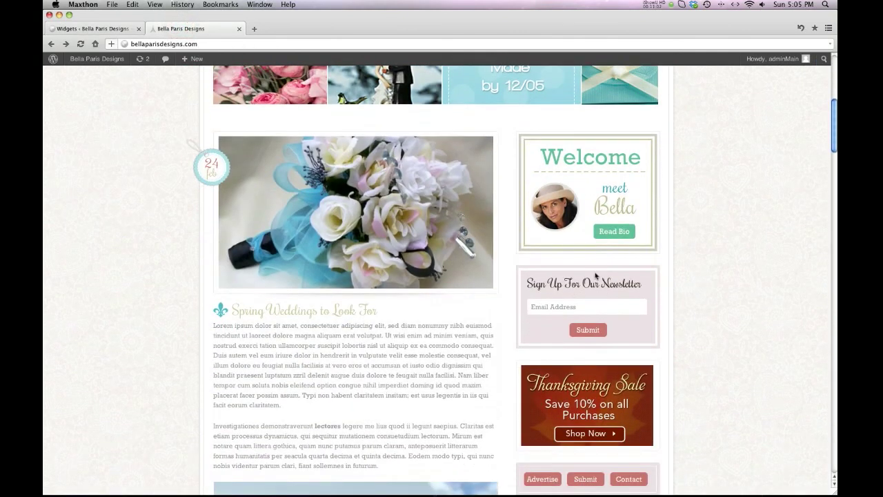
# Move the first Ads widget directly below the Welcome widget, above the newsletter signup, and check the order on the refreshed live site
pyautogui.click(91, 29)
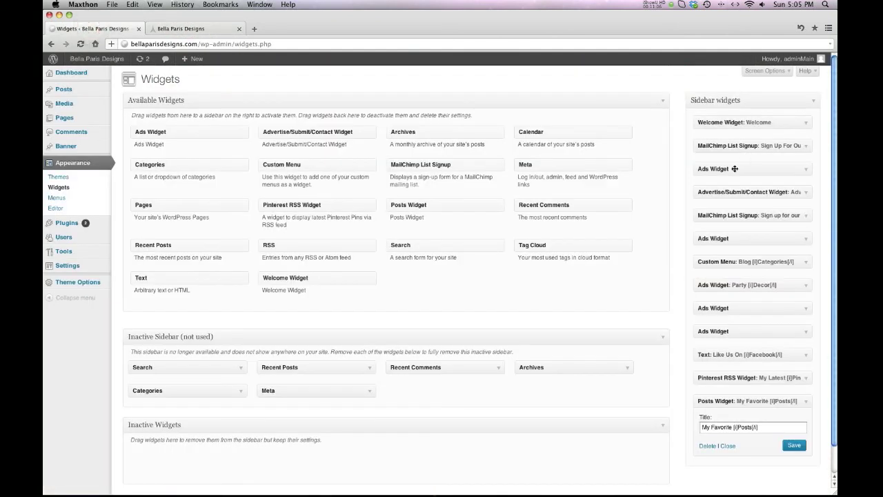
pyautogui.moveTo(733, 168); pyautogui.dragTo(736, 142)
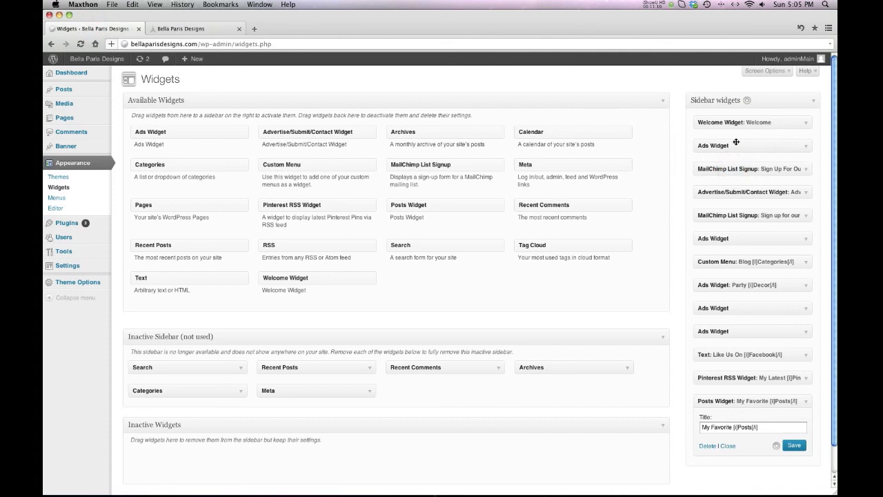
pyautogui.click(184, 30)
pyautogui.click(80, 43)
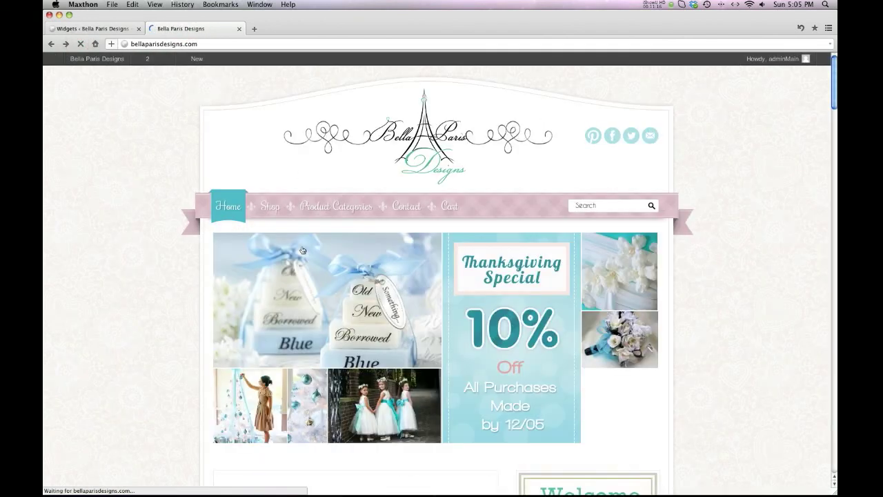
pyautogui.scroll(-5, 345, 287)
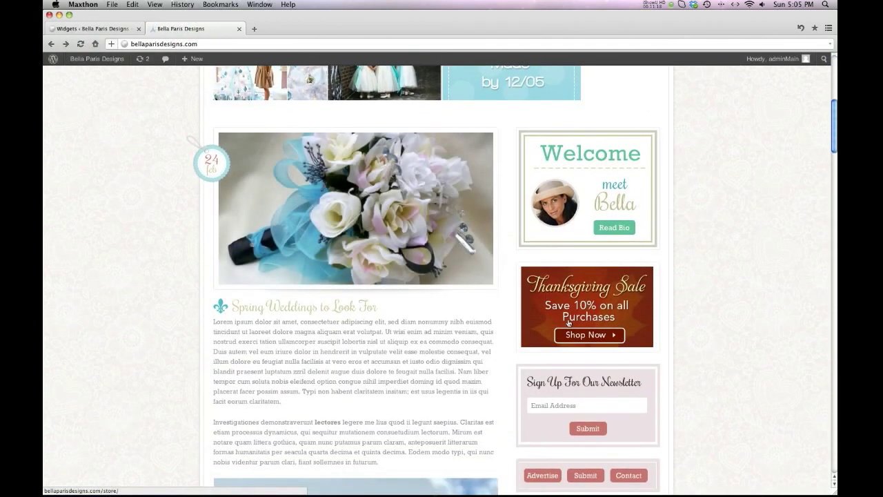
# Restore the sidebar order by placing the MailChimp newsletter signup back between the Welcome widget and the Ads widget
pyautogui.click(96, 28)
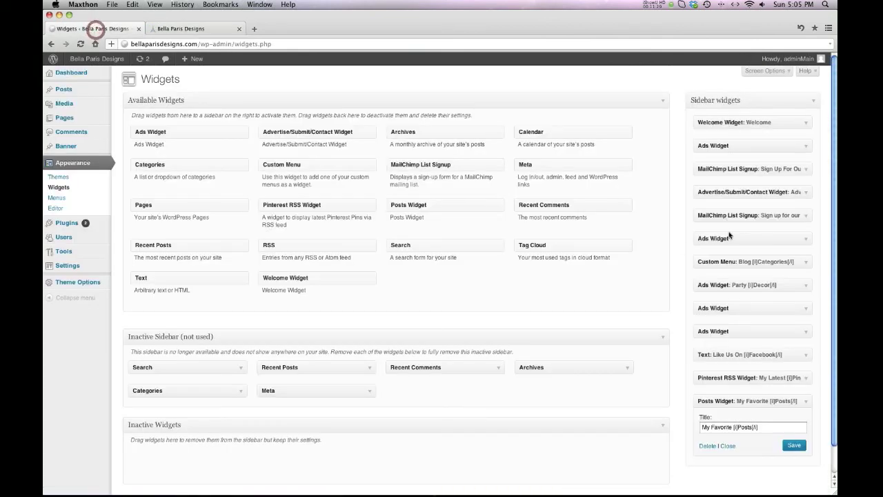
pyautogui.moveTo(719, 168); pyautogui.dragTo(720, 145)
pyautogui.click(314, 77)
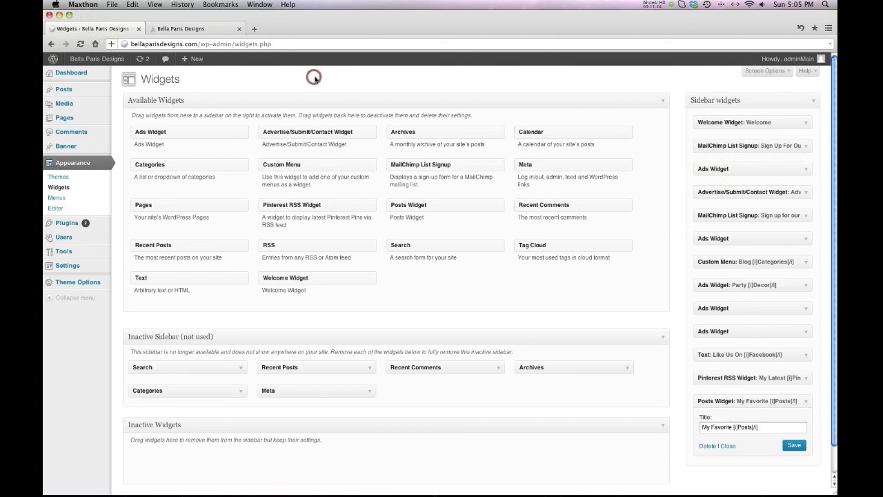